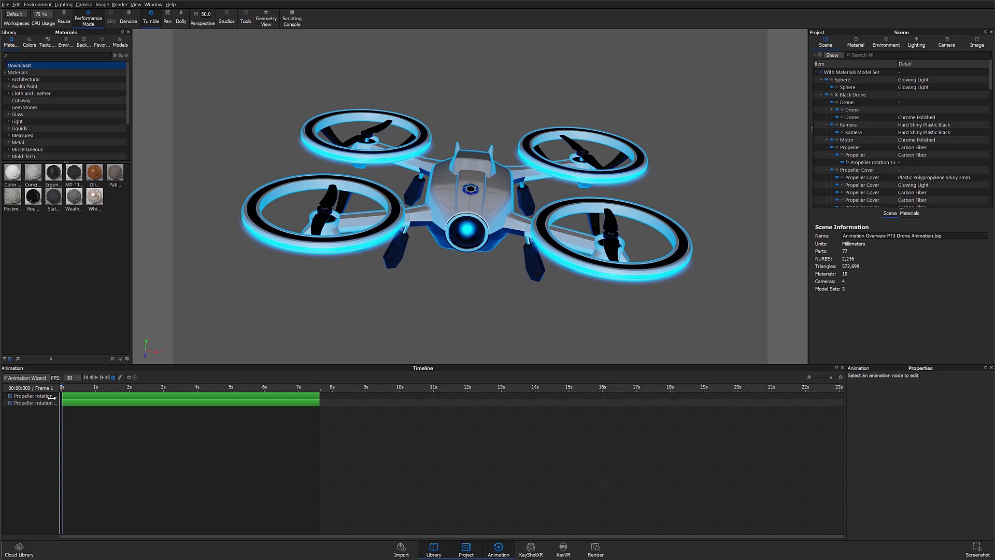
Open the Animation Wizard and compare the previews of the Turntable, Translation, Rotation and Fade model animation types
left_click(27, 378)
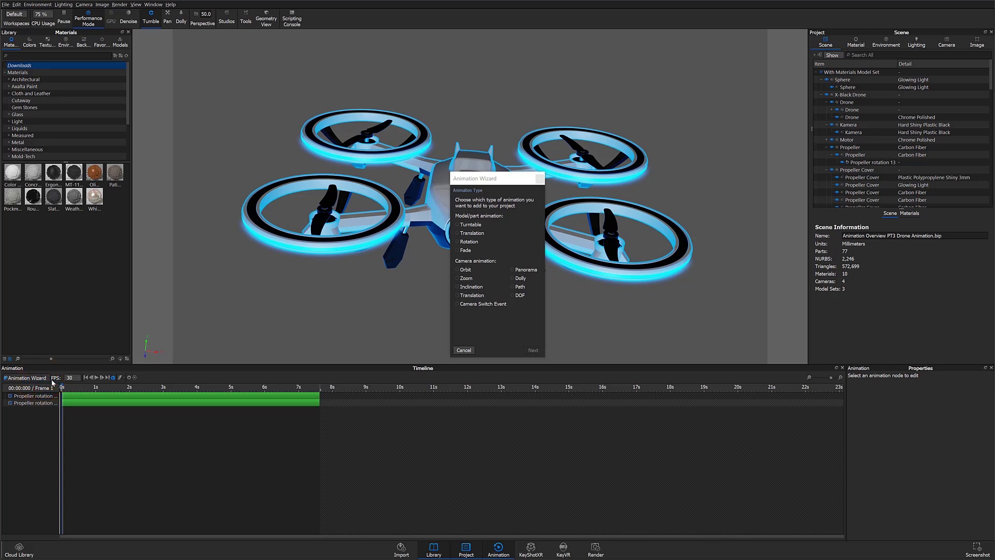
left_click(476, 234)
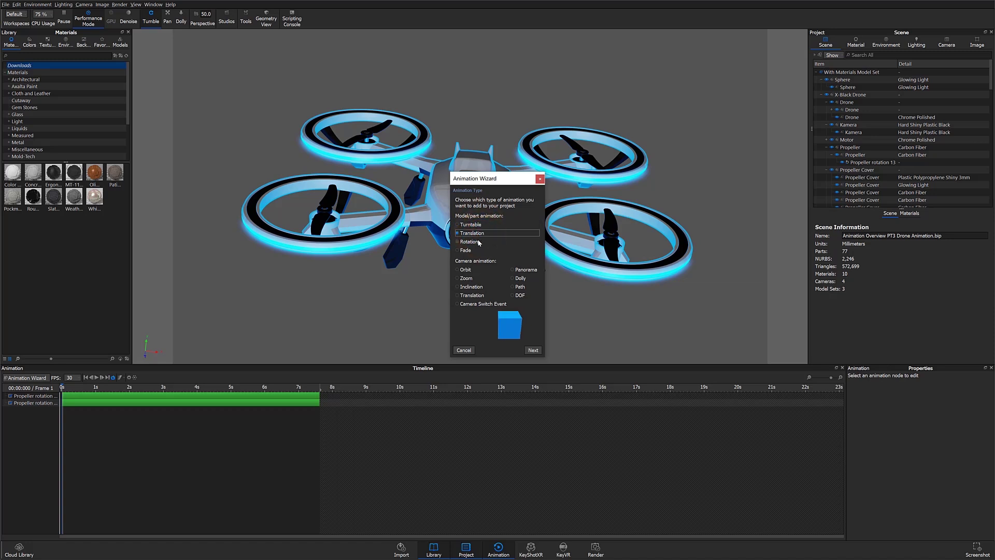
left_click(474, 242)
left_click(477, 251)
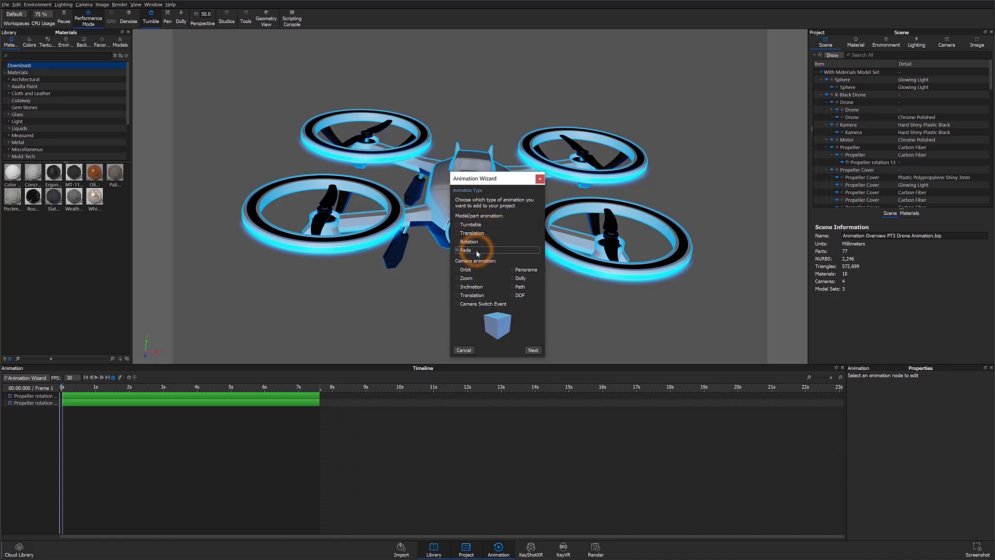
left_click(474, 225)
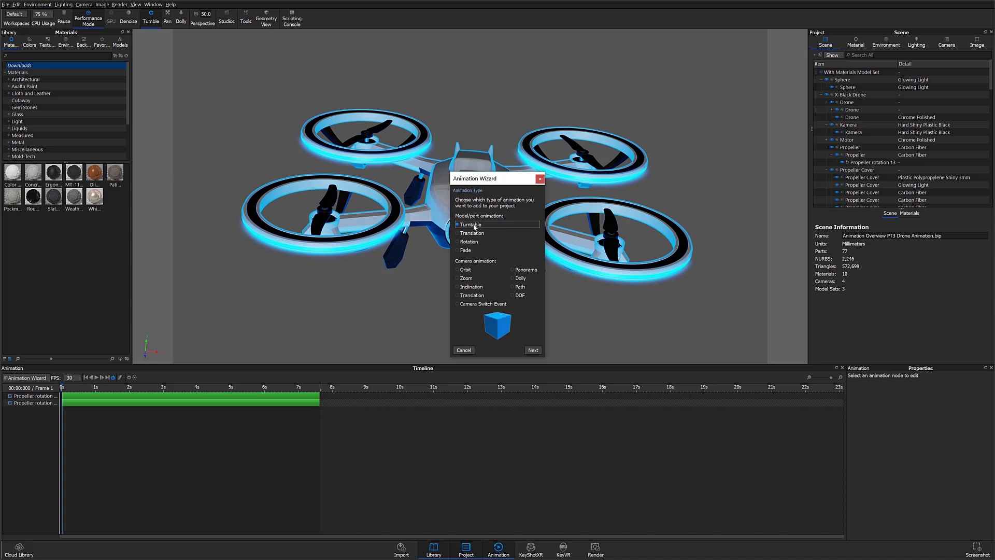
left_click(473, 233)
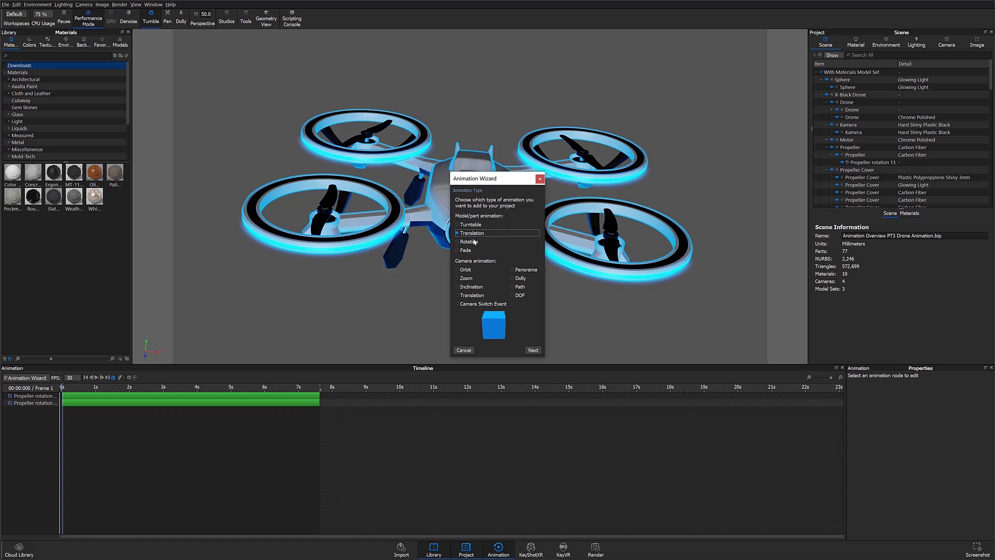
left_click(475, 241)
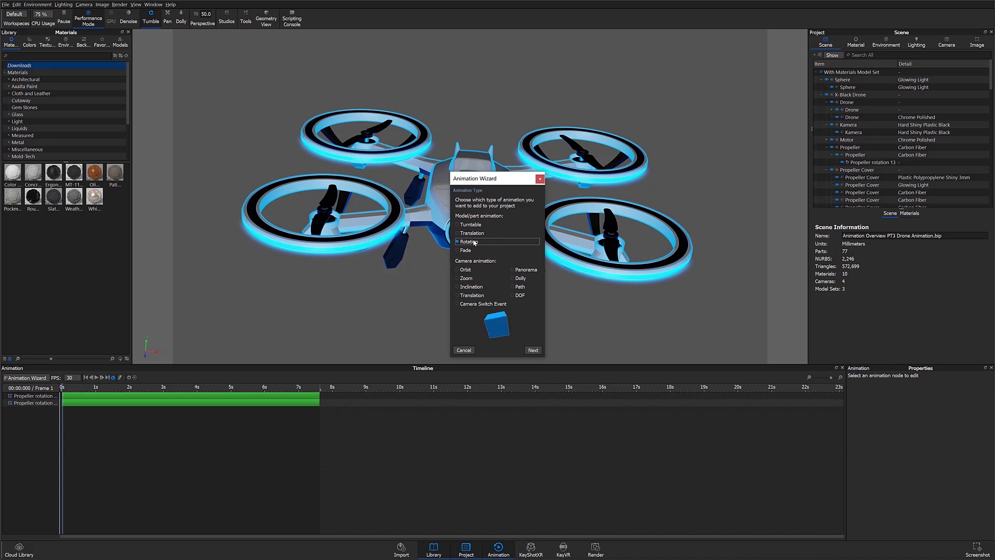
left_click(474, 250)
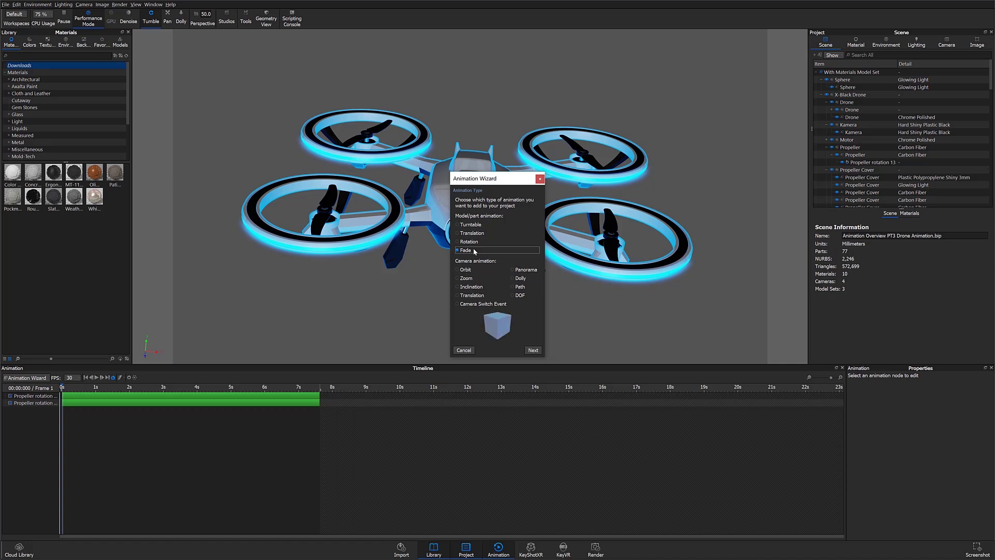
Add a Turntable animation to the whole With Materials Model Set, keeping the default 360° clockwise rotation, 5-second duration and Linear motion ease
left_click(473, 225)
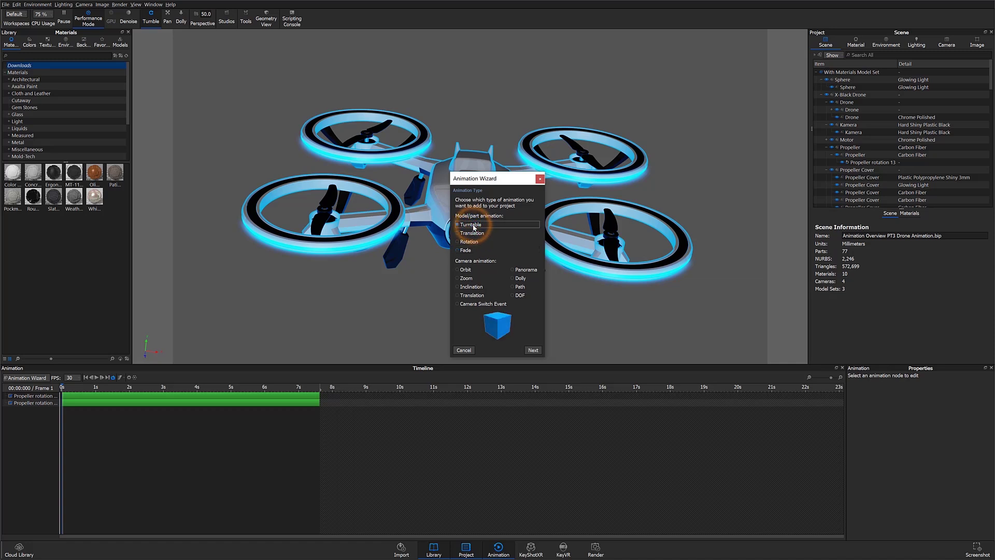
left_click(534, 350)
left_click(511, 223)
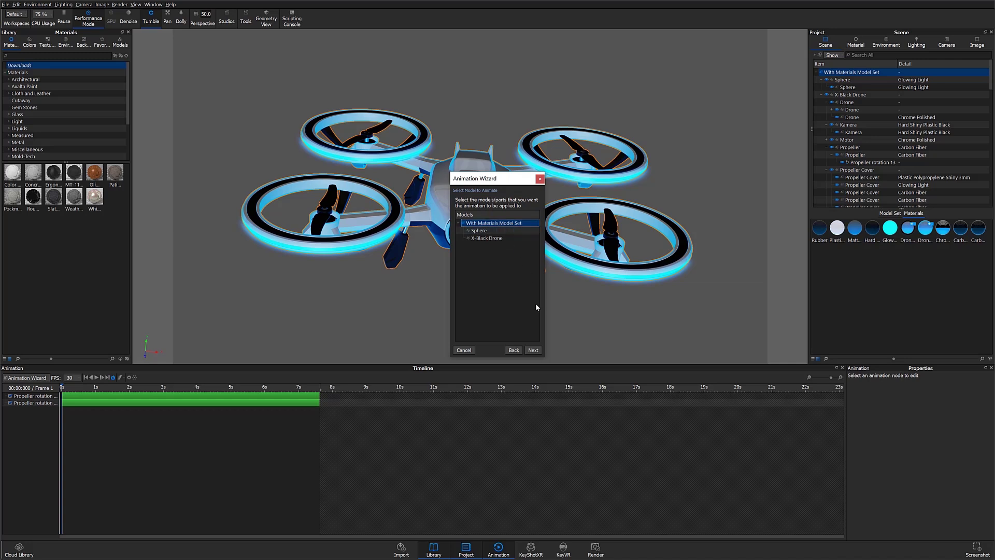
left_click(533, 350)
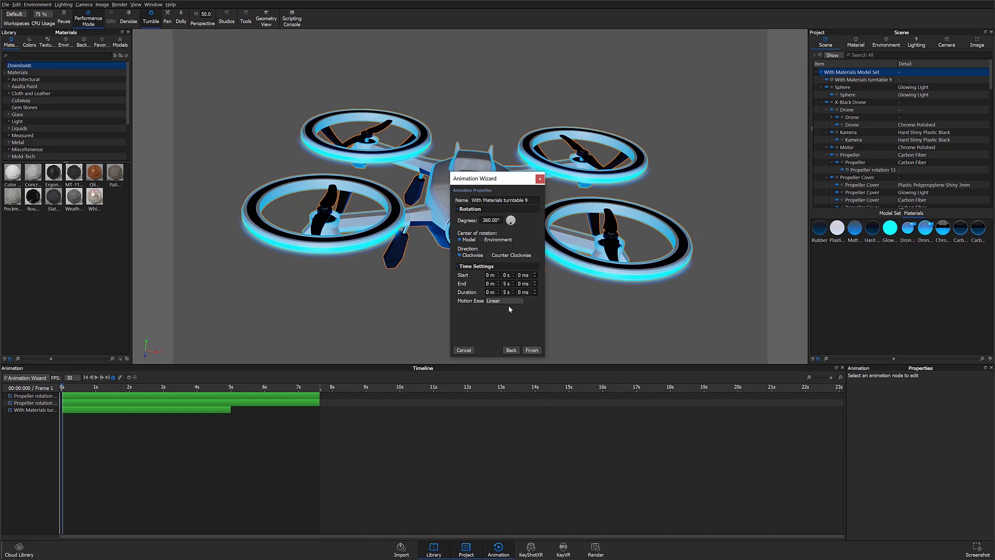
left_click(532, 351)
Scrub the timeline to about 3 seconds and play the animation to preview the drone's turntable motion
left_click(390, 410)
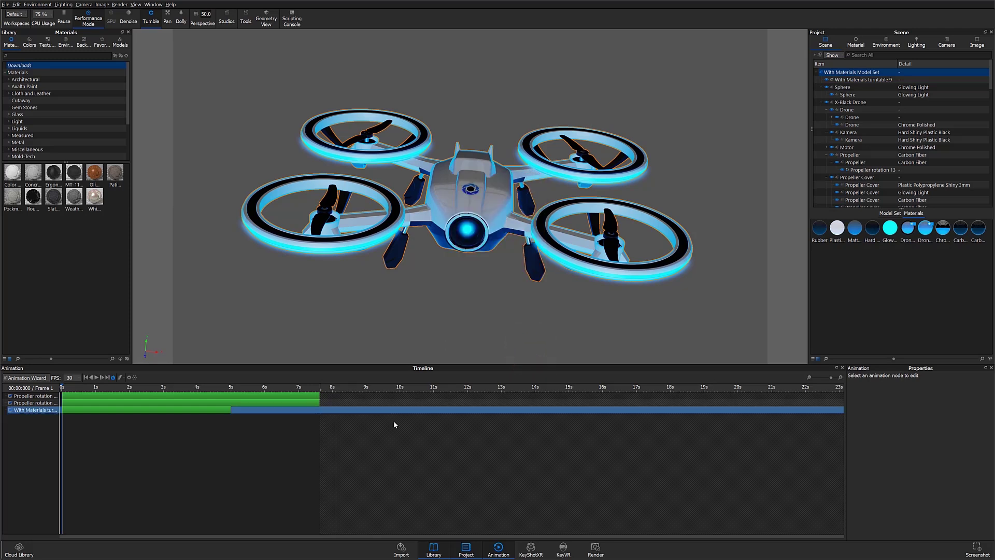
left_click(147, 394)
left_click_drag(83, 389, 166, 389)
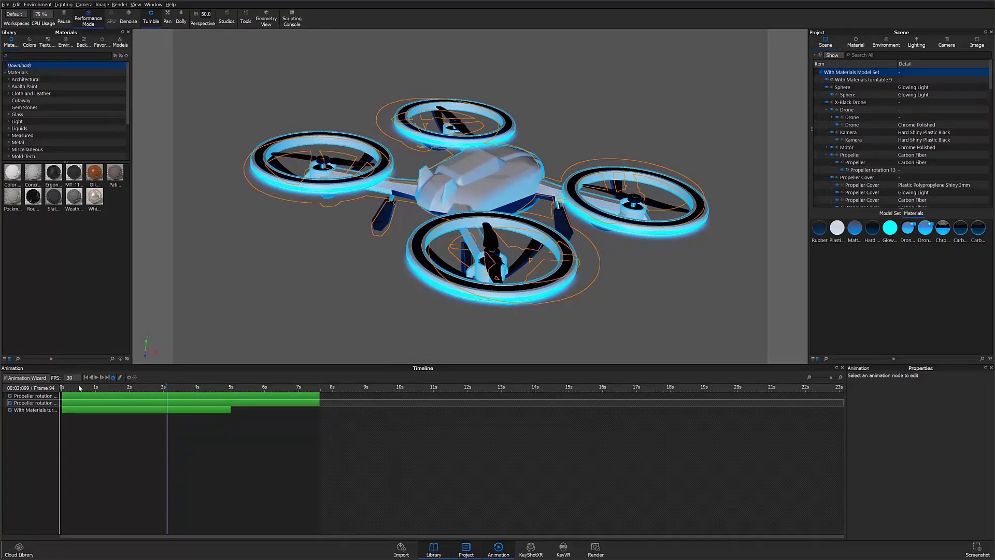
left_click(97, 380)
Disable both propeller rotation animations in the timeline while the looped preview plays
left_click(21, 396)
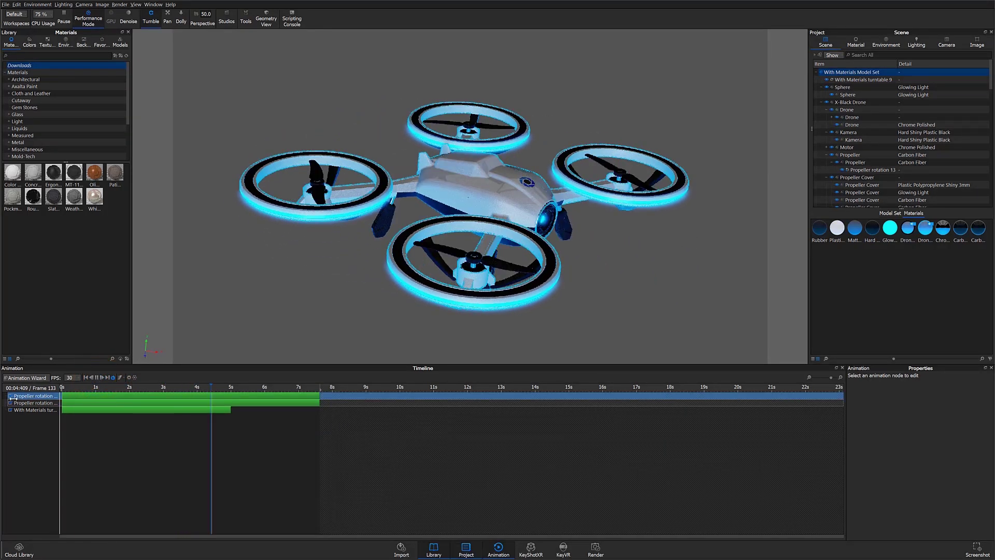
left_click(10, 396)
left_click(10, 403)
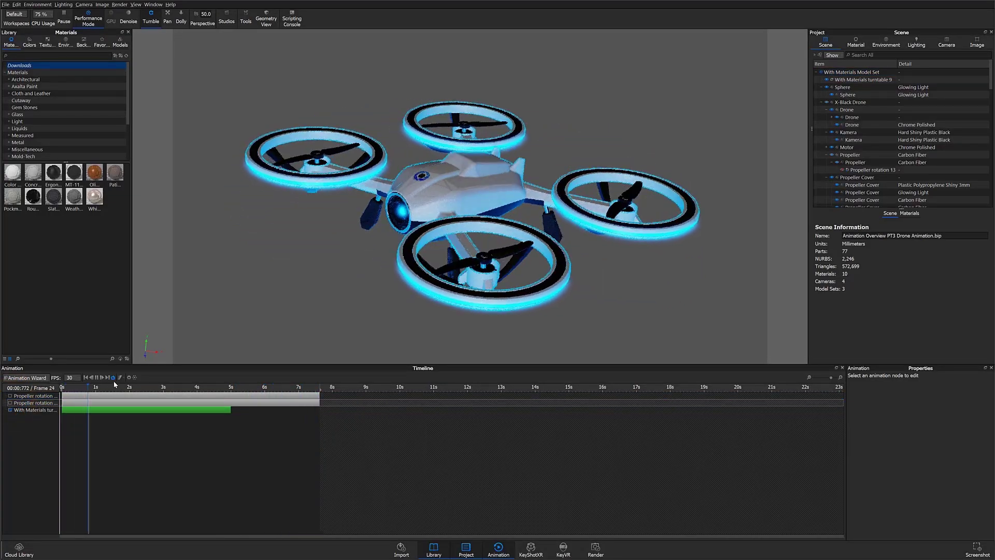
left_click(113, 378)
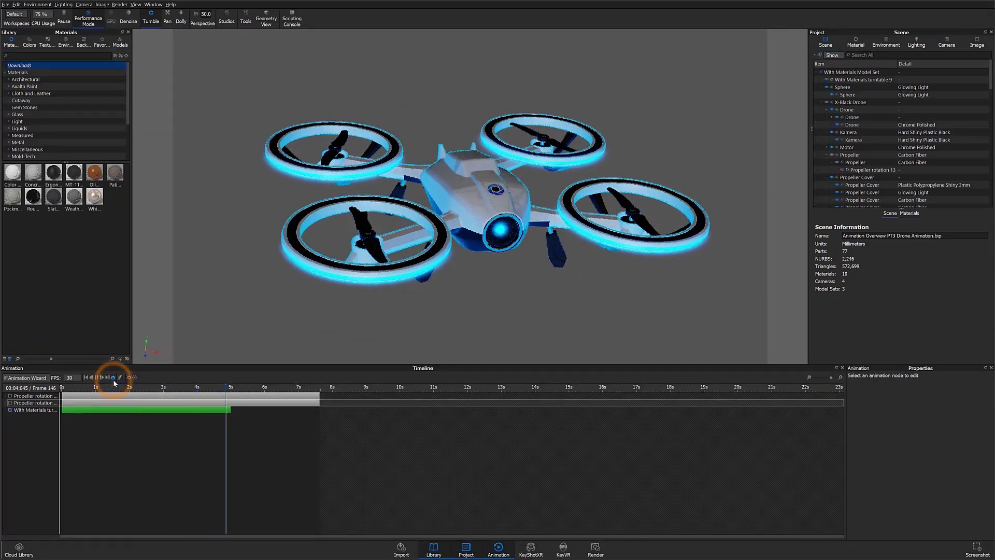
Try the turntable animation's Counter Clockwise direction, return it to Clockwise and pause playback
left_click(112, 411)
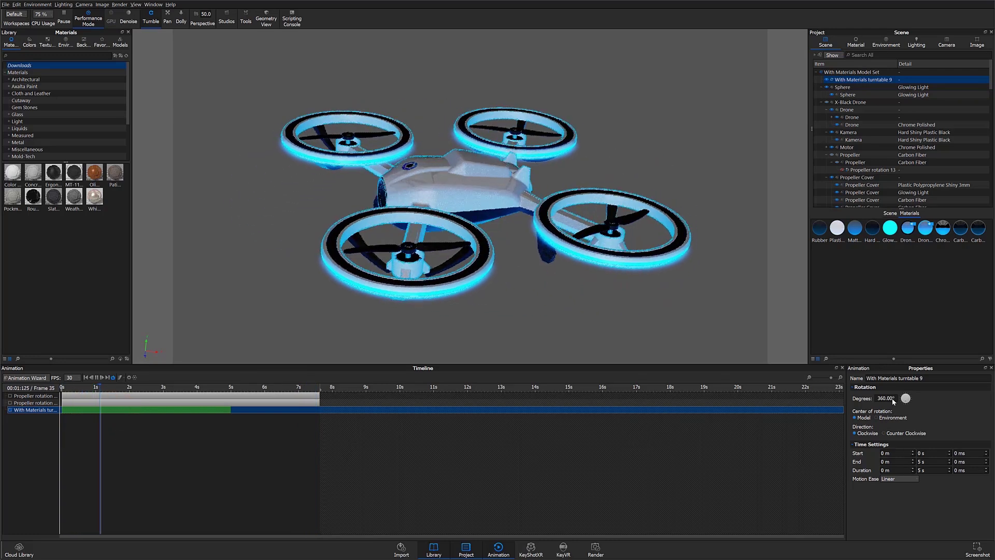
left_click(892, 433)
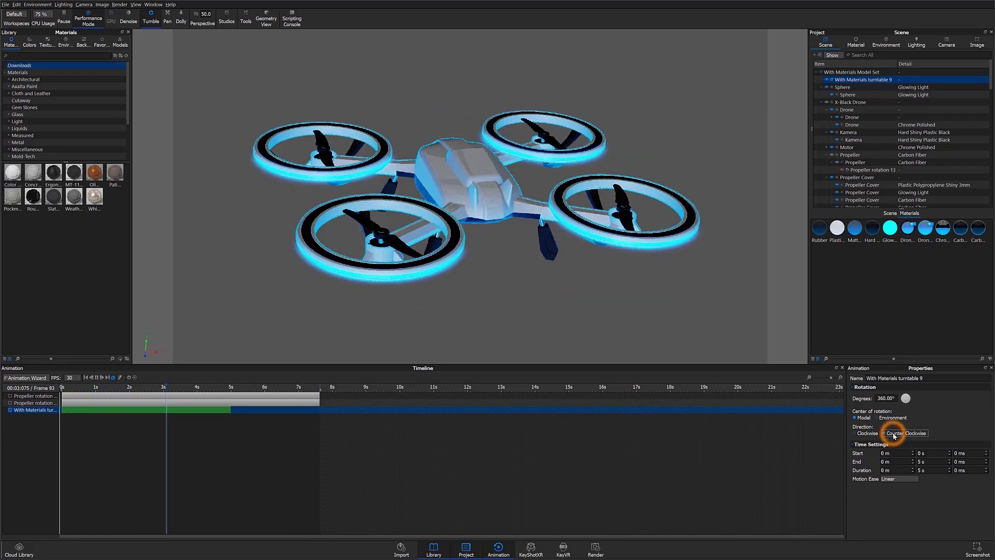
left_click(865, 434)
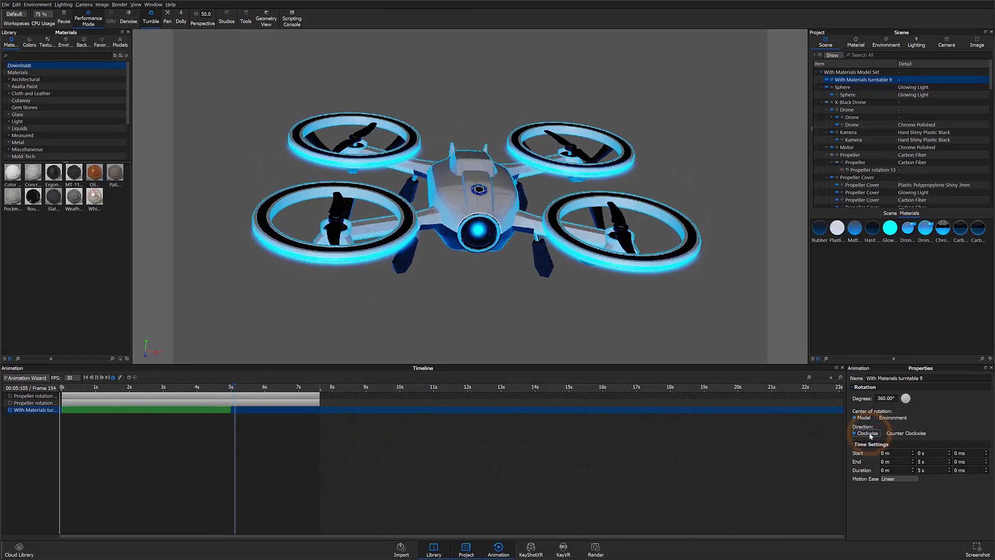
left_click(96, 378)
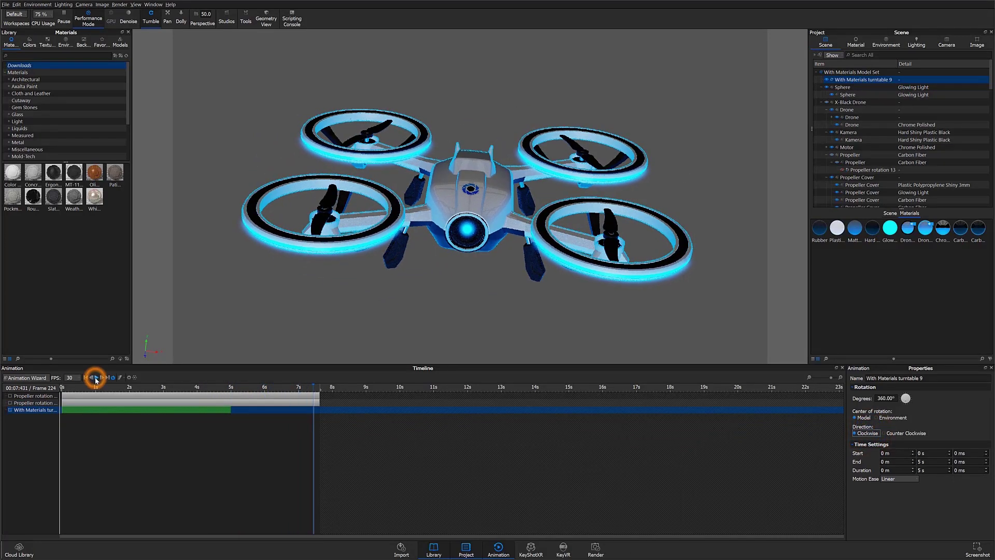
Try a Custom motion ease for the turntable animation and pull the curve's upper handle slightly down
left_click(894, 480)
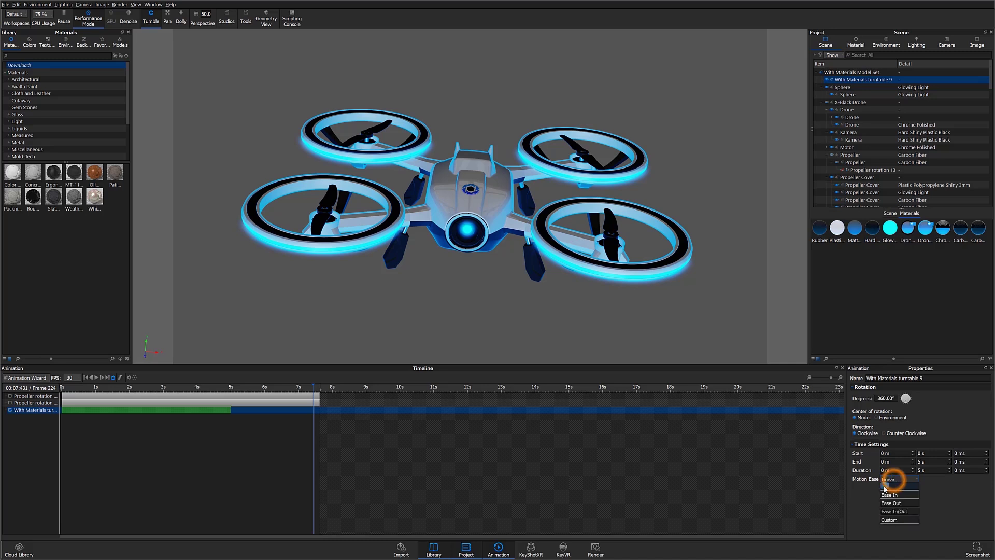
left_click(886, 519)
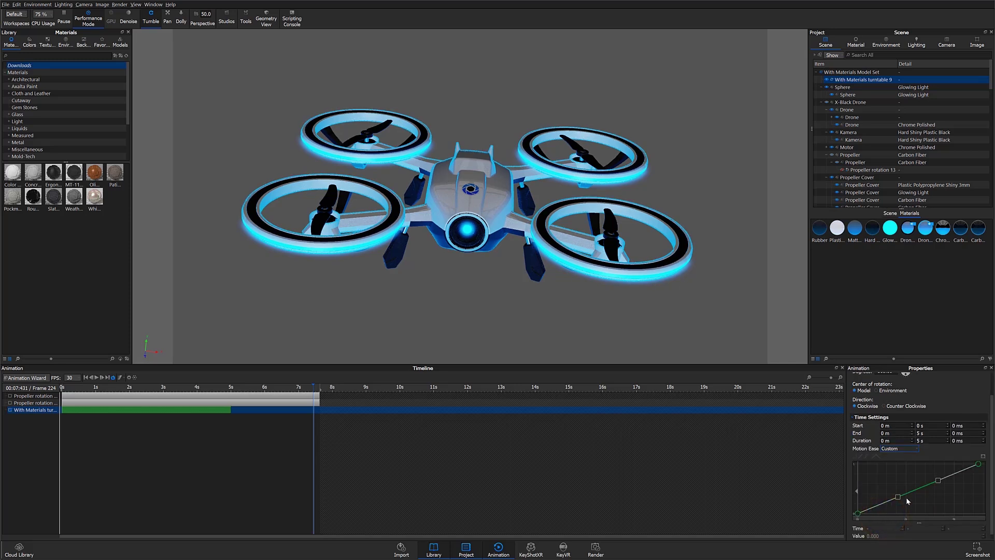
mouse_move(937, 485)
left_mouse_down()
mouse_move(922, 477)
mouse_move(940, 473)
mouse_move(943, 490)
left_mouse_up()
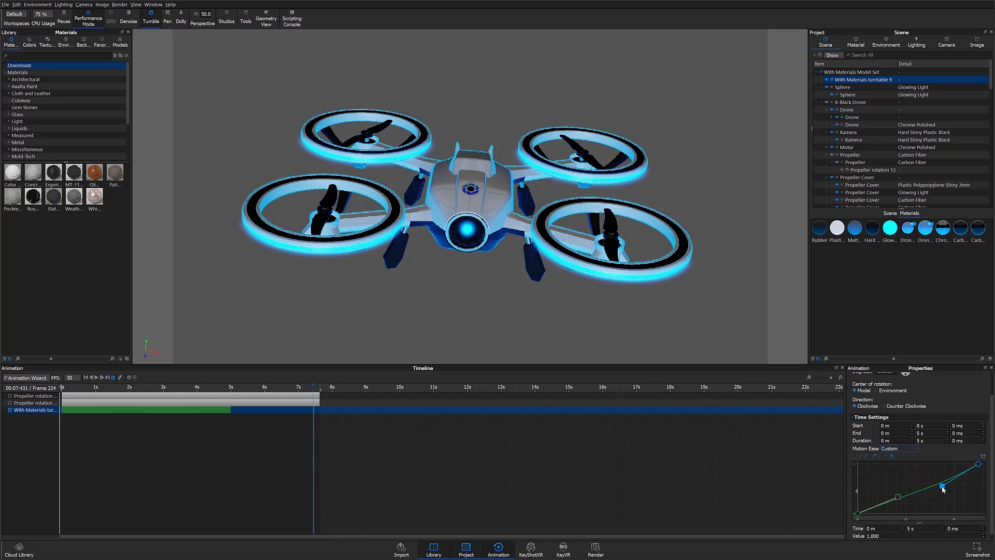
Set the turntable animation's motion ease to Ease In/Out and preview it by playing from the start
left_click(907, 448)
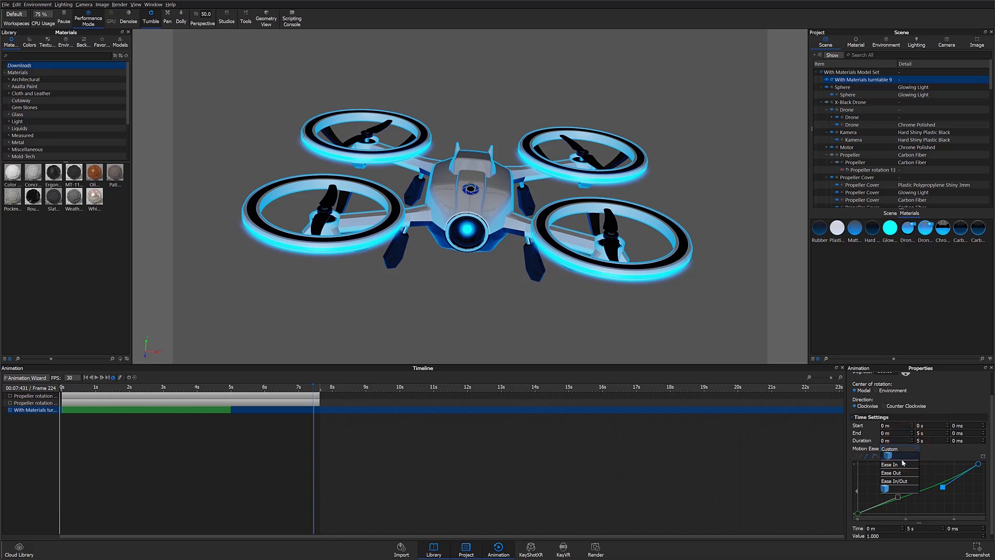
left_click(901, 480)
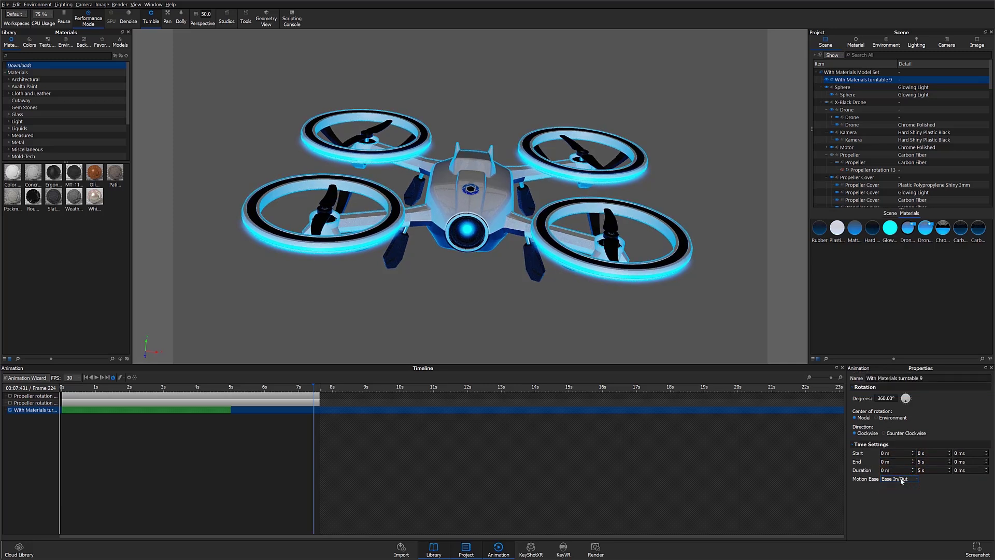
left_click_drag(154, 386, 61, 386)
left_click(97, 377)
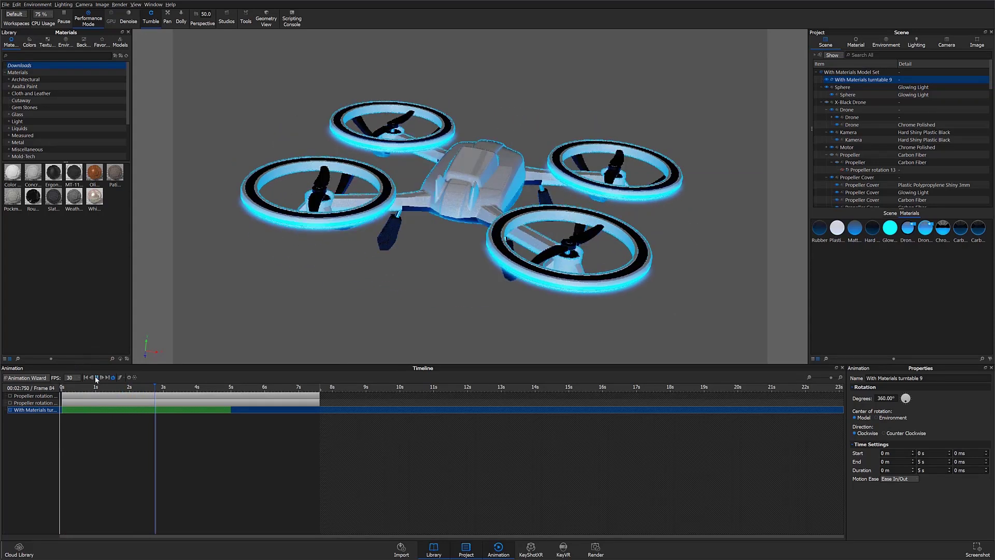
left_click(96, 377)
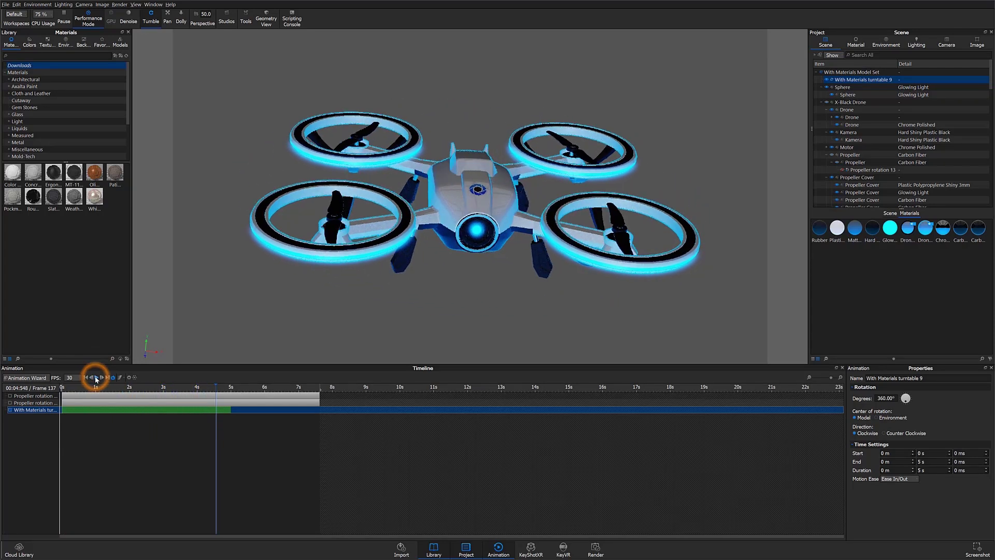
Set the turntable animation's duration to 8 seconds and return the playhead to the first frame
left_click(631, 426)
left_click(926, 471)
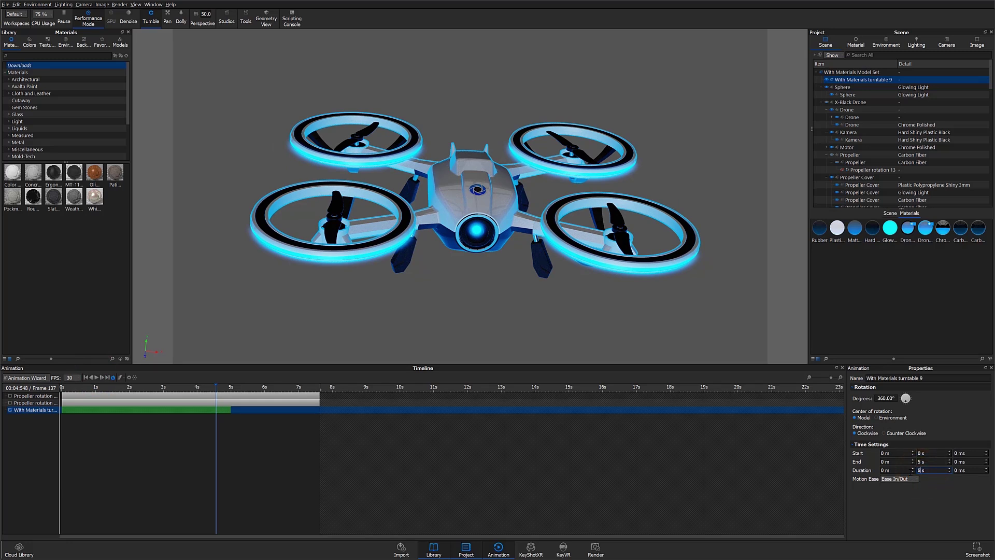
type("8")
key("Return")
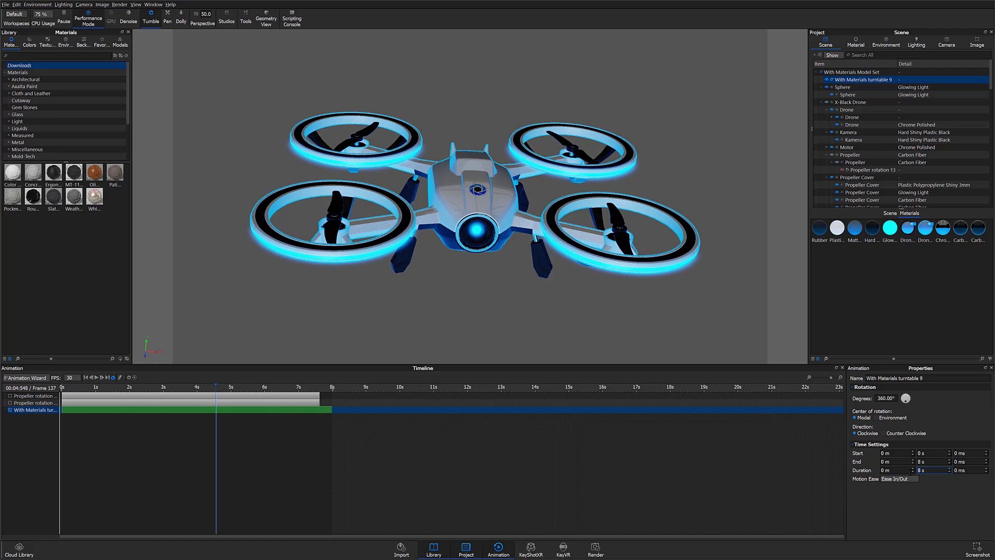
left_click(281, 411)
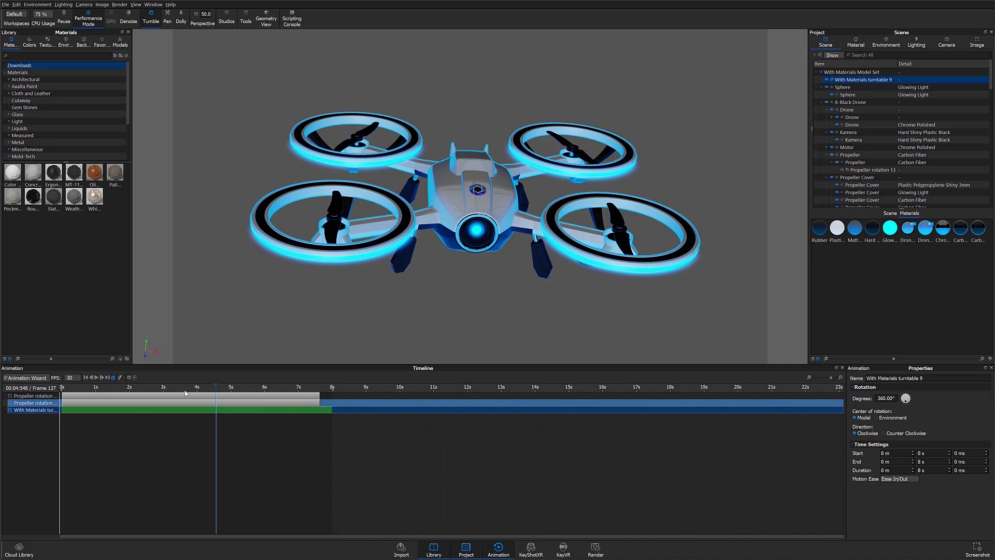
left_click(87, 377)
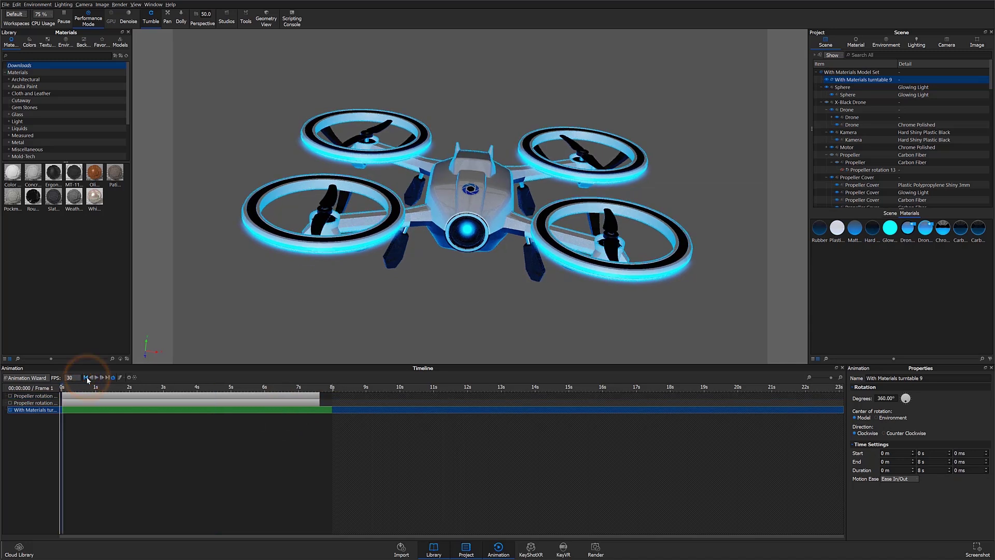
Start a Translation animation in the Animation Wizard and apply it to the drone's front-right propeller
left_click(39, 378)
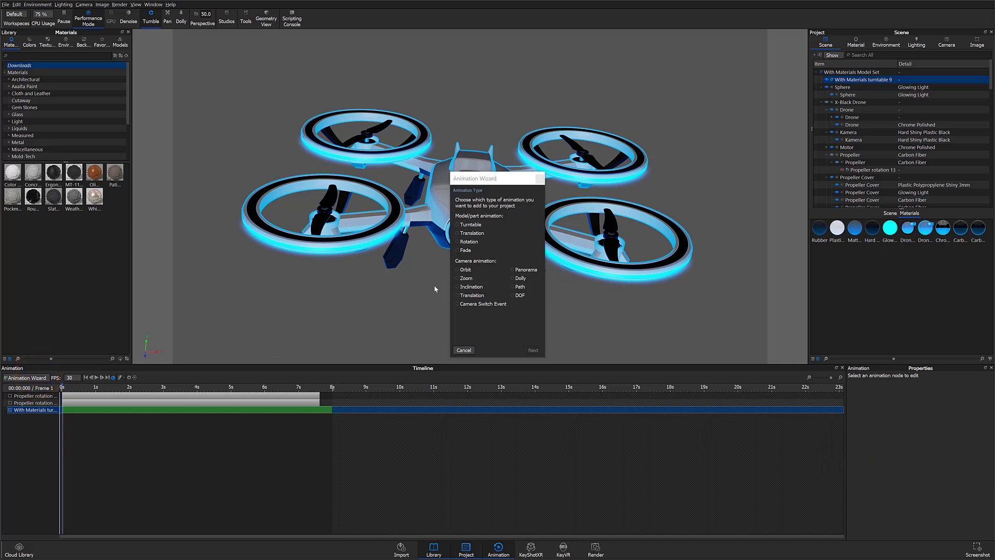
left_click(609, 249)
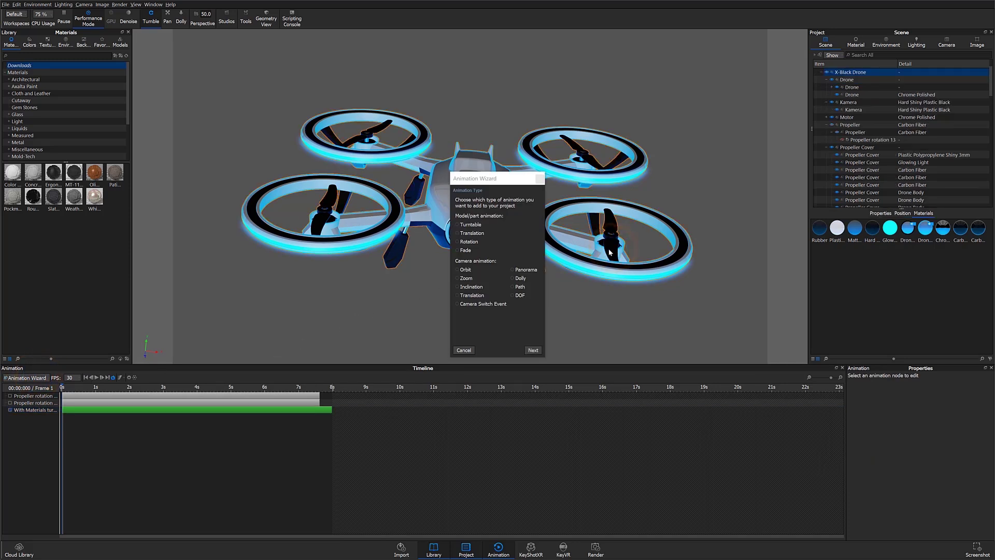
left_click(472, 235)
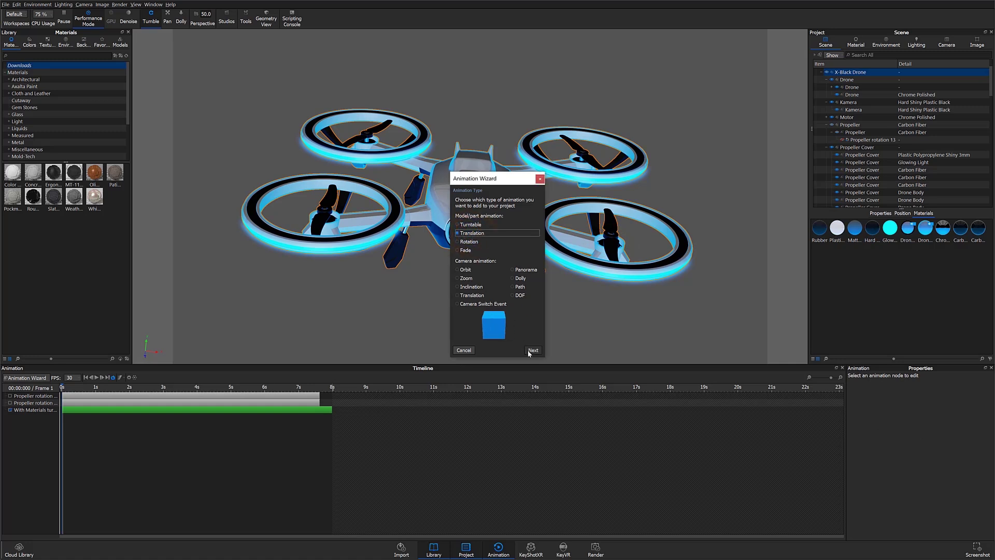
left_click(531, 351)
left_click(615, 221)
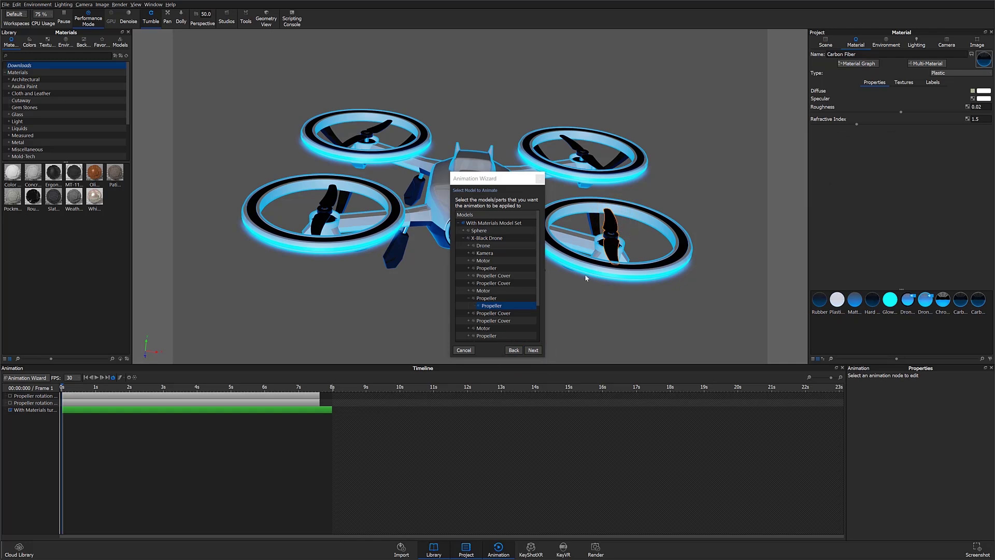
left_click(533, 351)
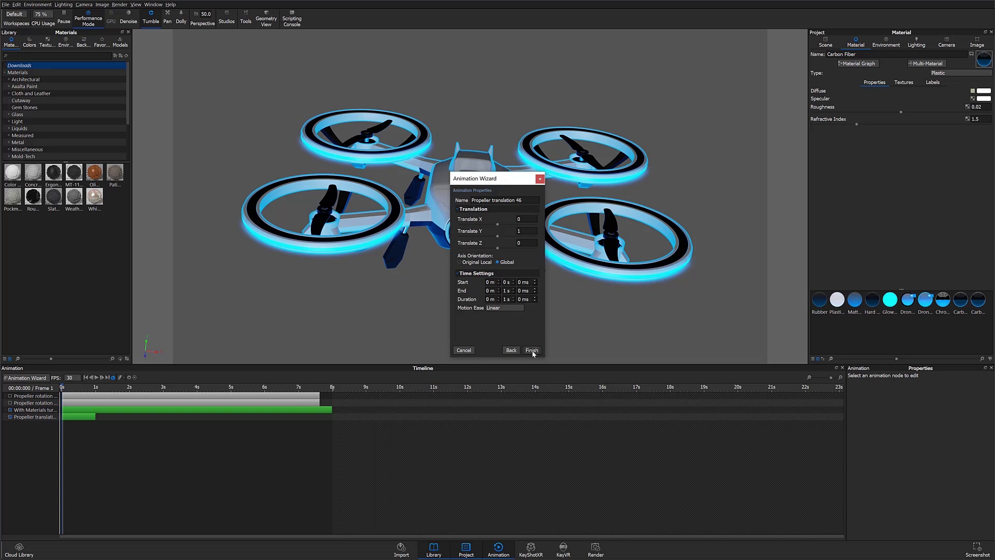
Set the propeller animation's Translate Y to 100, scrub the timeline to preview the motion, and finish the wizard
left_click(63, 416)
left_click_drag(86, 386, 61, 395)
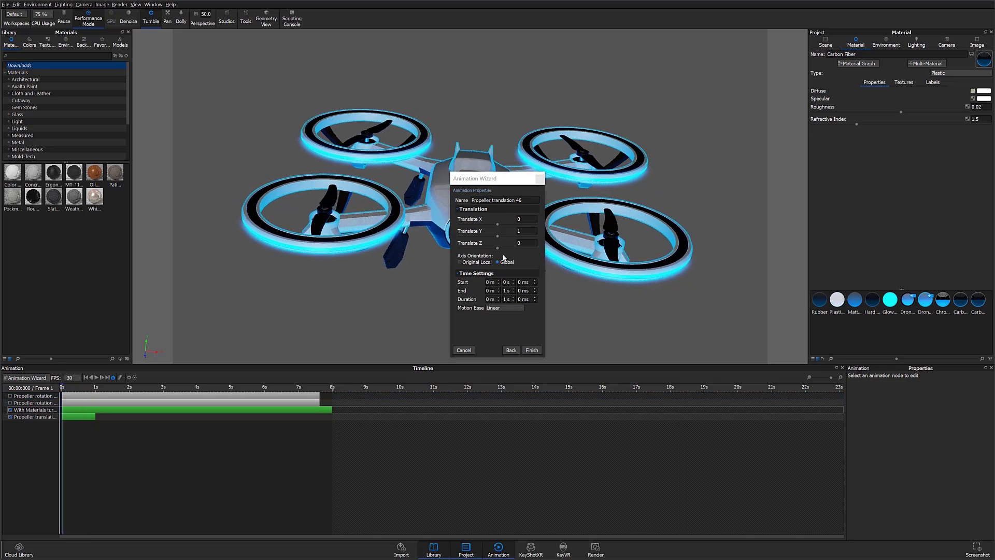
left_click(528, 232)
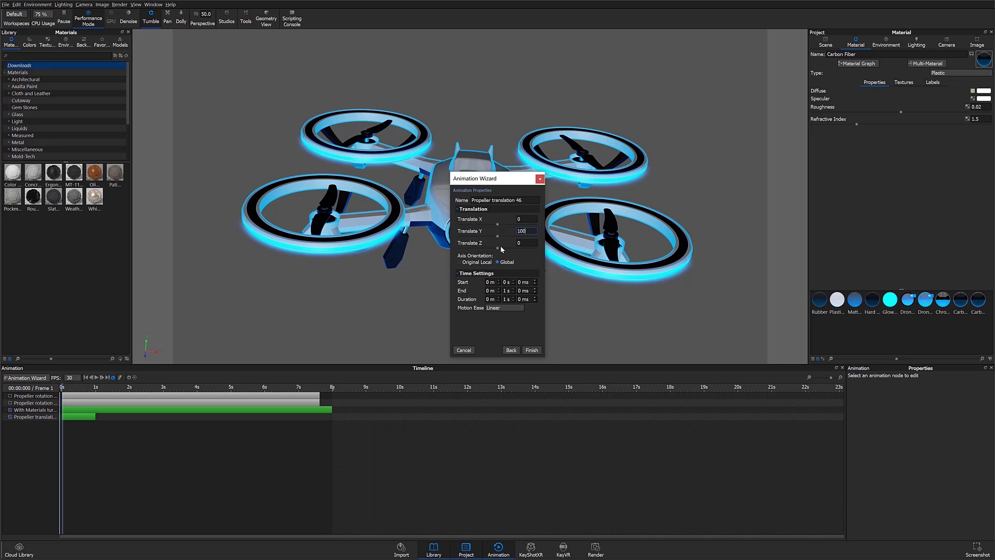
key("ctrl+a")
mouse_move(76, 388)
left_mouse_down()
mouse_move(97, 389)
mouse_move(60, 389)
left_mouse_up()
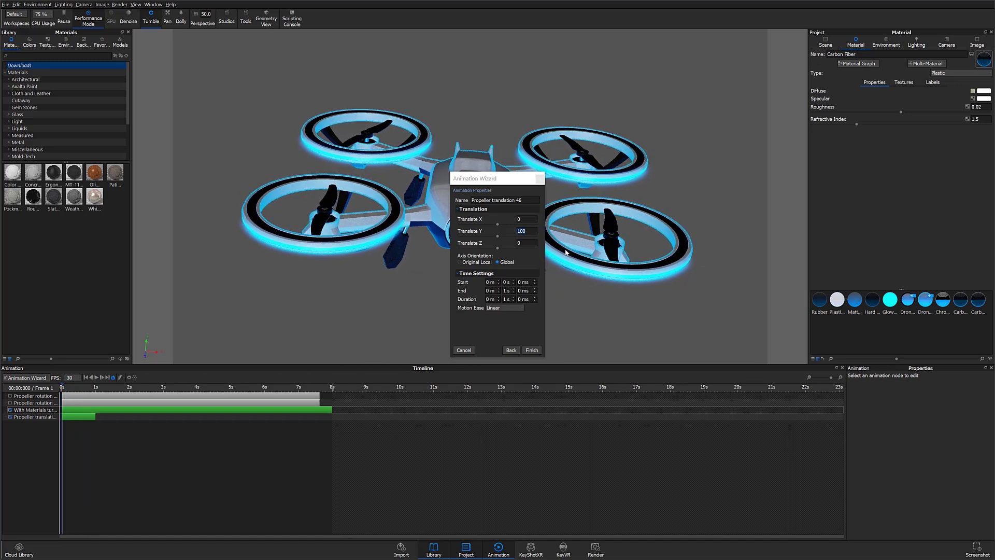
left_click(518, 231)
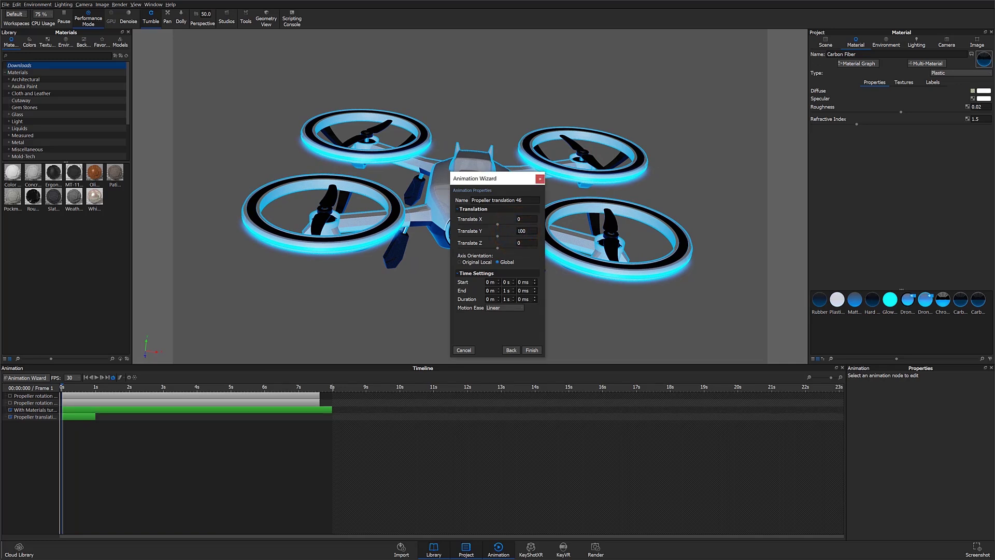
type("-")
key("BackSpace")
left_click(529, 351)
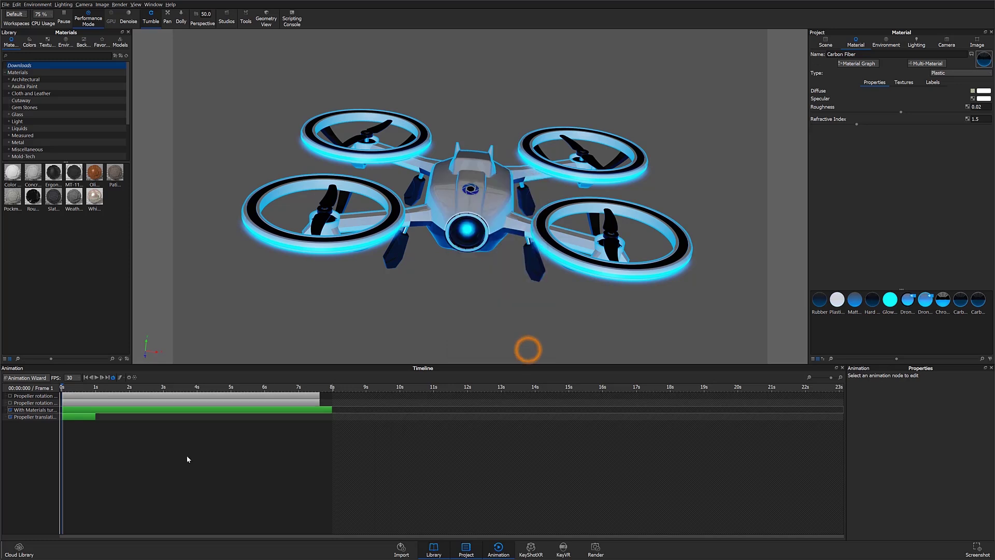
Disable the turntable animation and move the propeller translation to start at about 8 seconds on the timeline
left_click(11, 410)
left_click(10, 416)
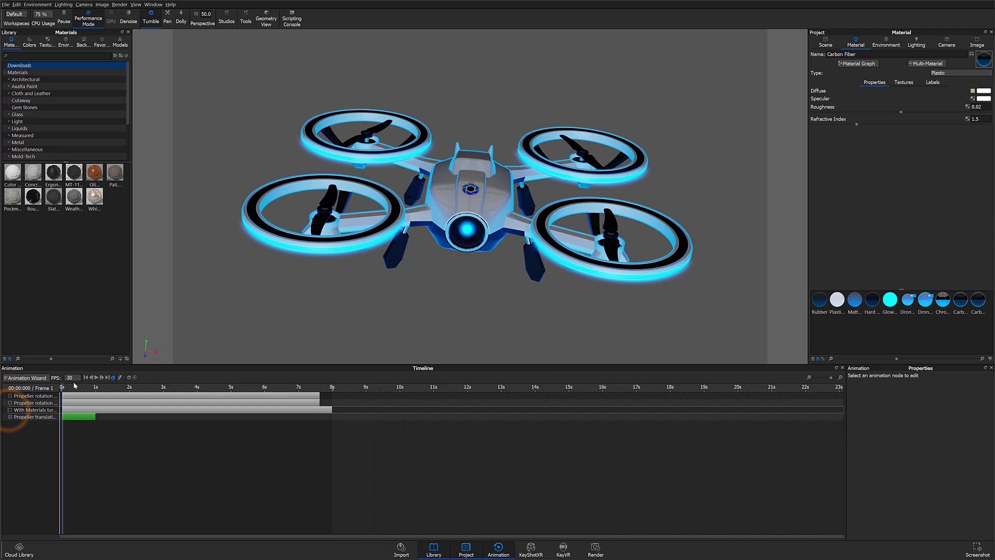
left_click_drag(72, 418, 345, 424)
left_click(346, 425)
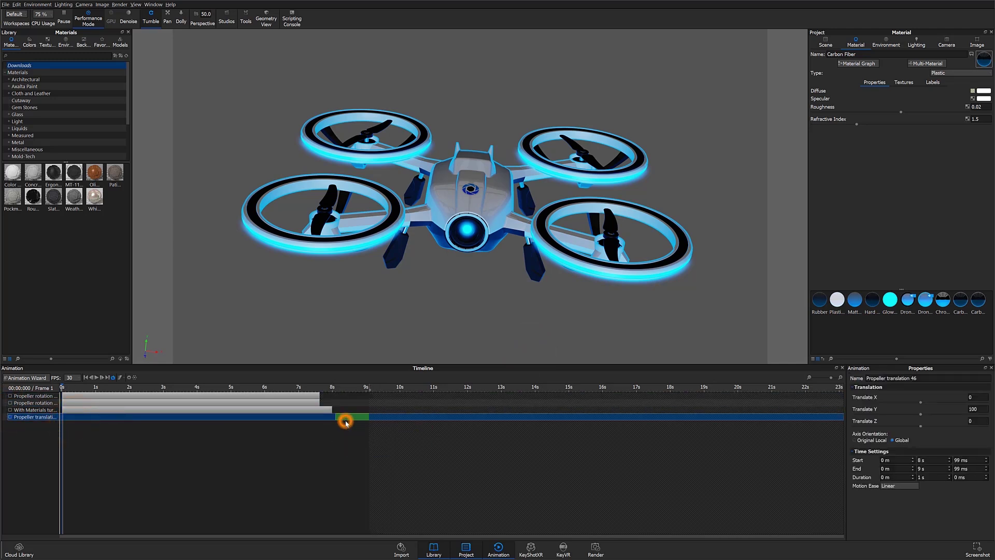
Set the propeller translation's duration to 2 seconds and motion ease to Ease In/Out, and shift its start to 7.933 seconds
left_click(362, 416)
left_click(922, 477)
type("2")
key("Return")
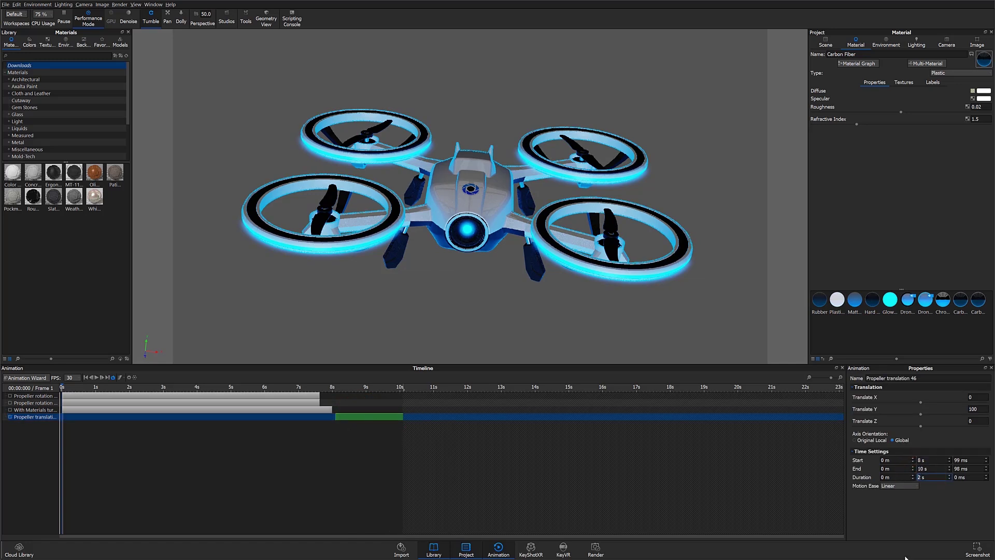
left_click(910, 486)
left_click(903, 517)
mouse_move(371, 415)
left_mouse_down()
mouse_move(313, 417)
mouse_move(366, 418)
left_mouse_up()
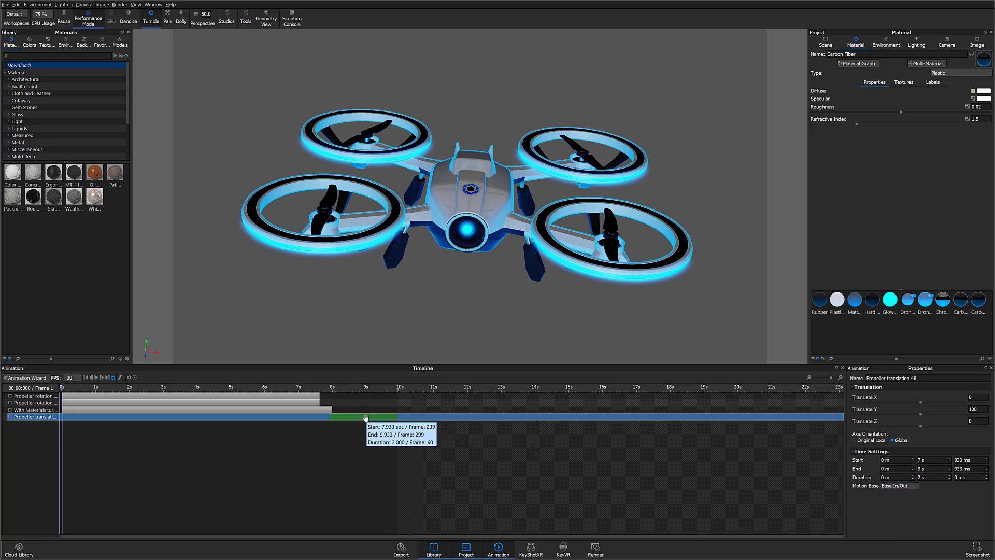
Re-enable the turntable animation, preview the combined playback and return the playhead to the first frame
left_click(11, 410)
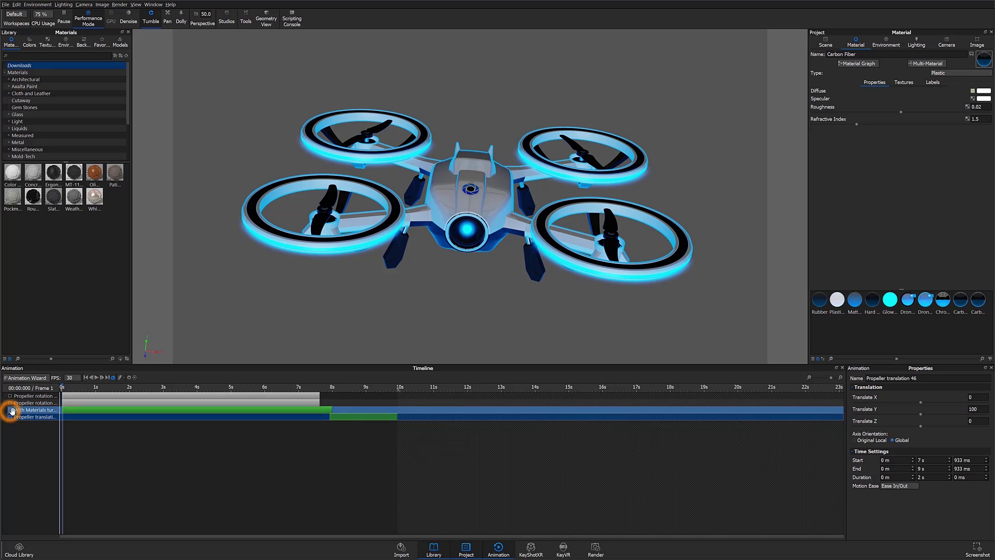
left_click(96, 379)
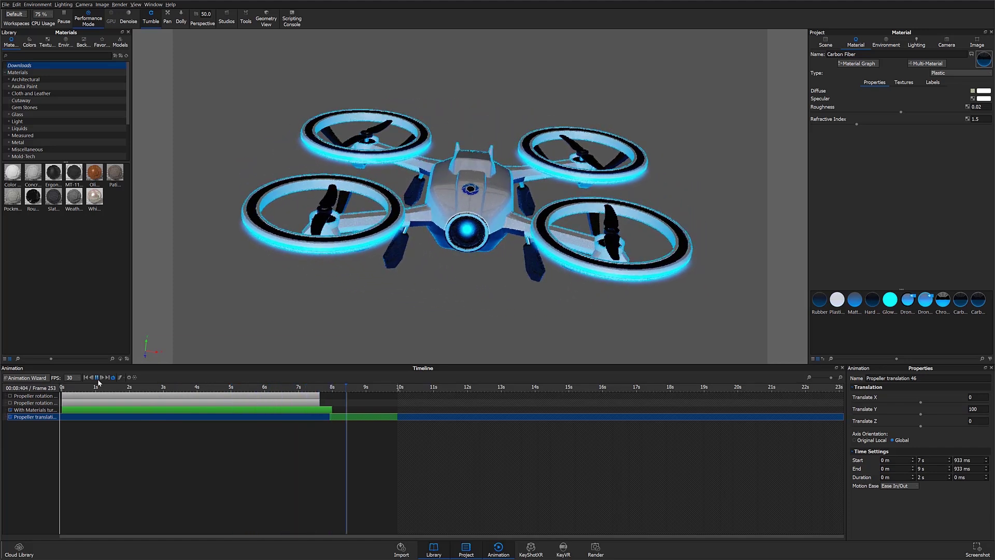
left_click(97, 378)
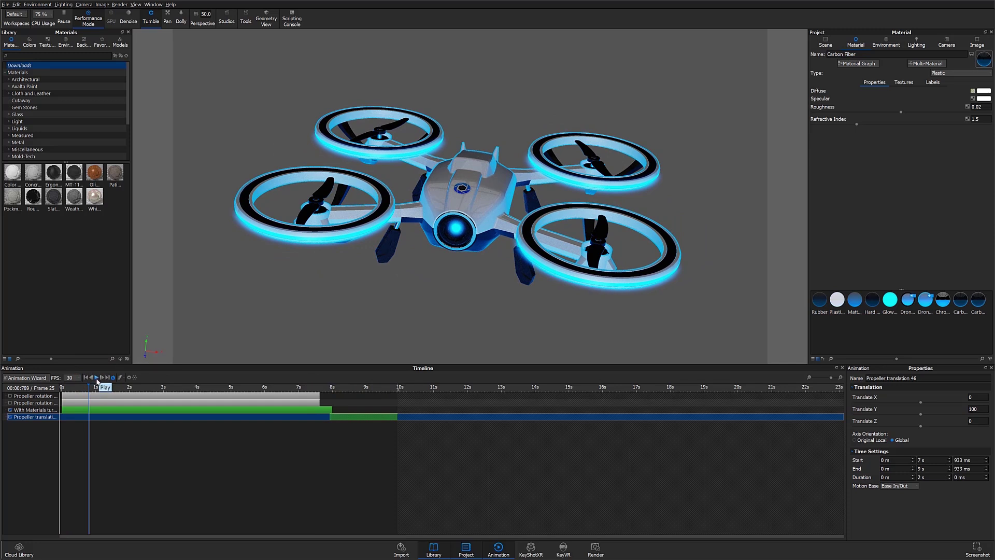
left_click(86, 378)
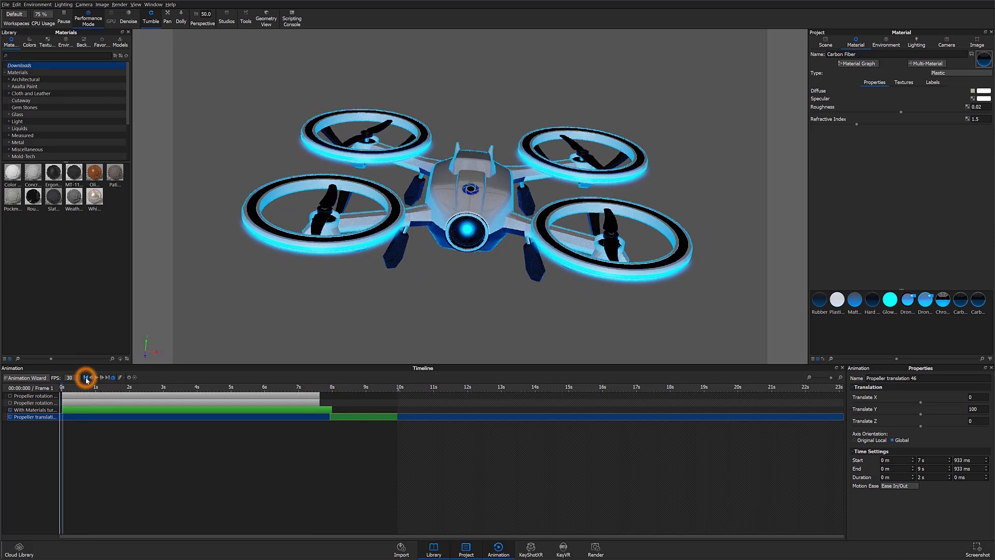
Copy the front-right propeller's translation animation and paste it, unlinked, onto the rear-right propeller
left_click(605, 224)
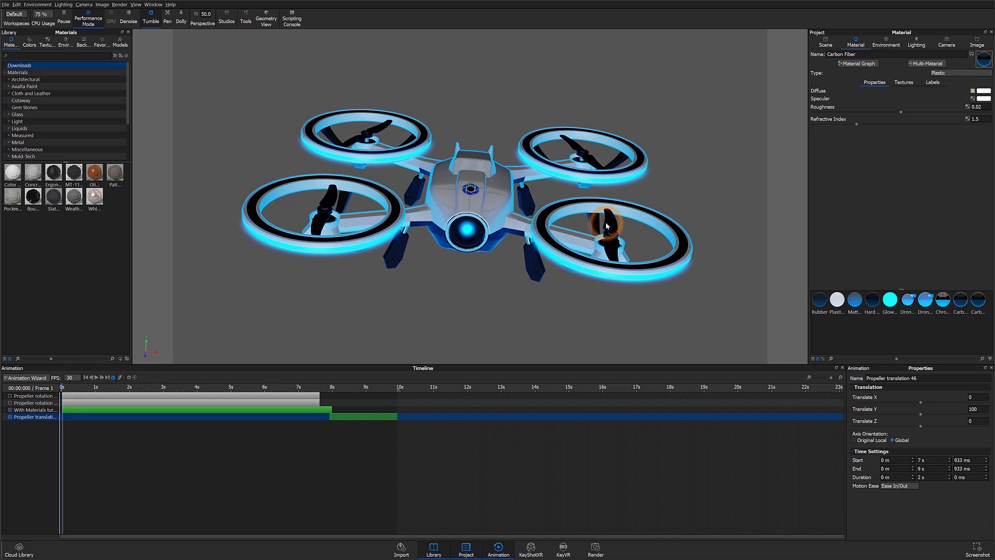
left_click(826, 41)
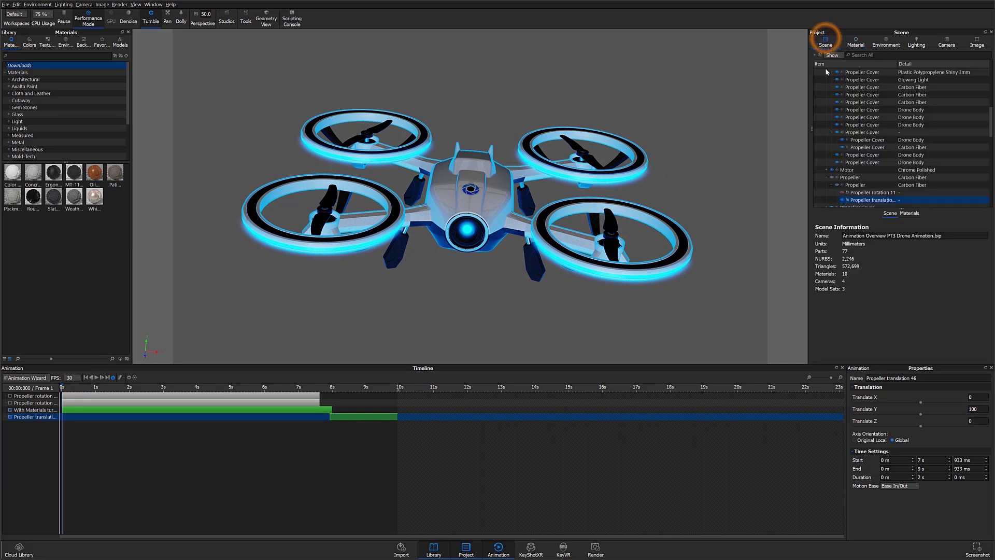
right_click(856, 202)
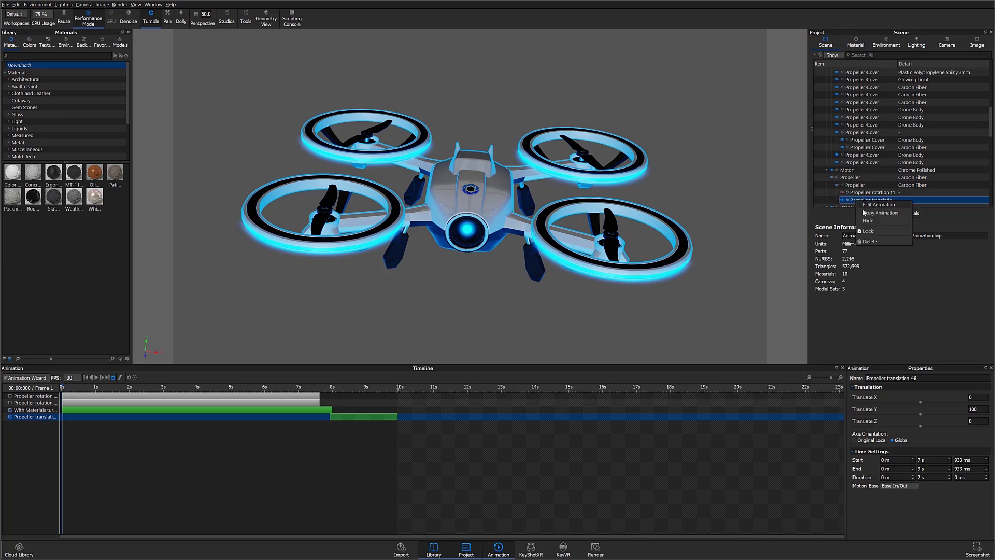
left_click(864, 213)
left_click(590, 161)
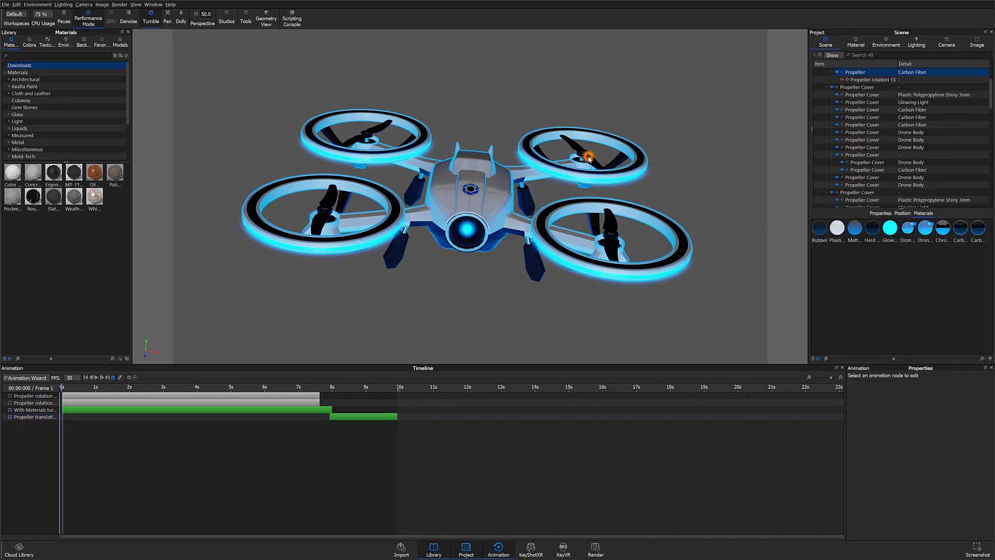
right_click(849, 76)
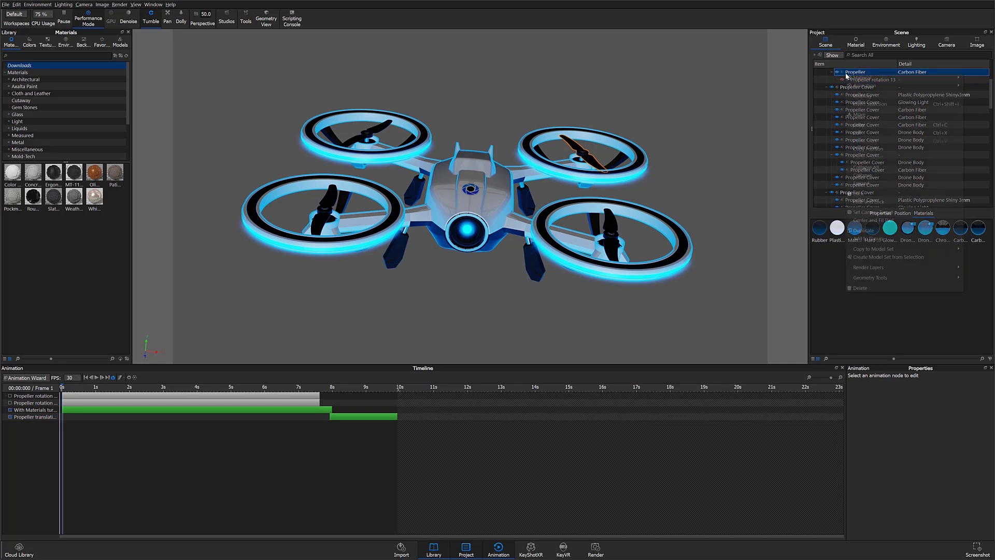
mouse_move(855, 86)
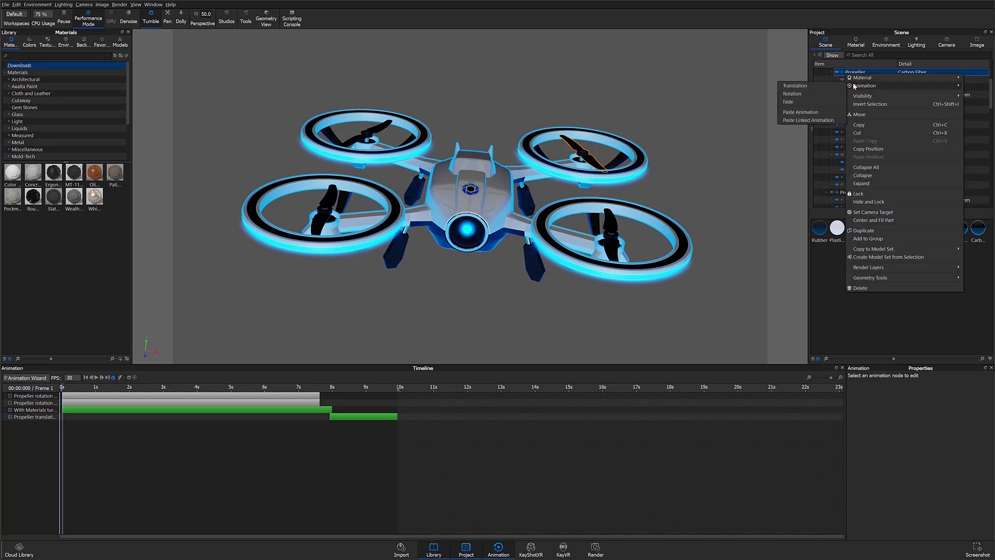
left_click(824, 111)
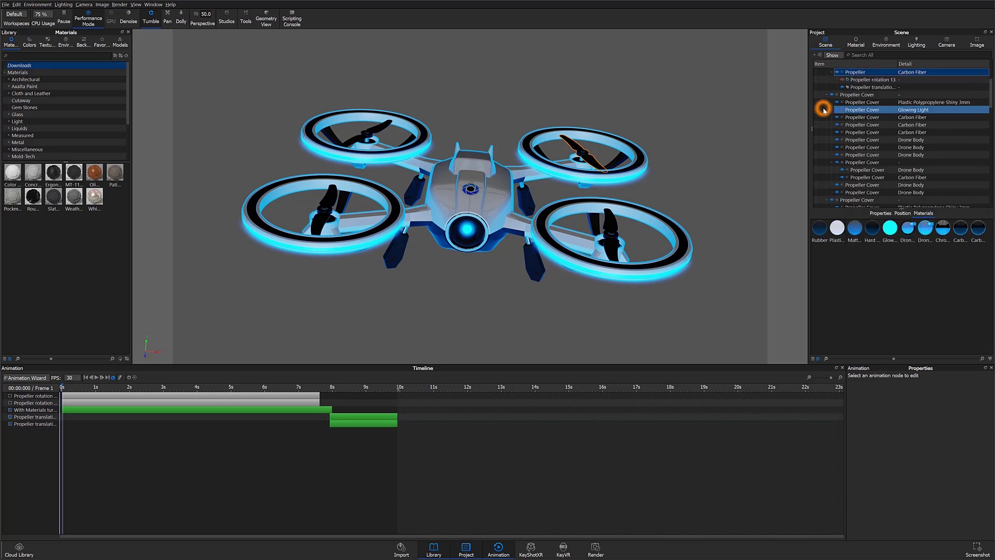
Paste the copied translation animation, unlinked, onto the rear-left propeller
left_click(384, 128)
right_click(881, 203)
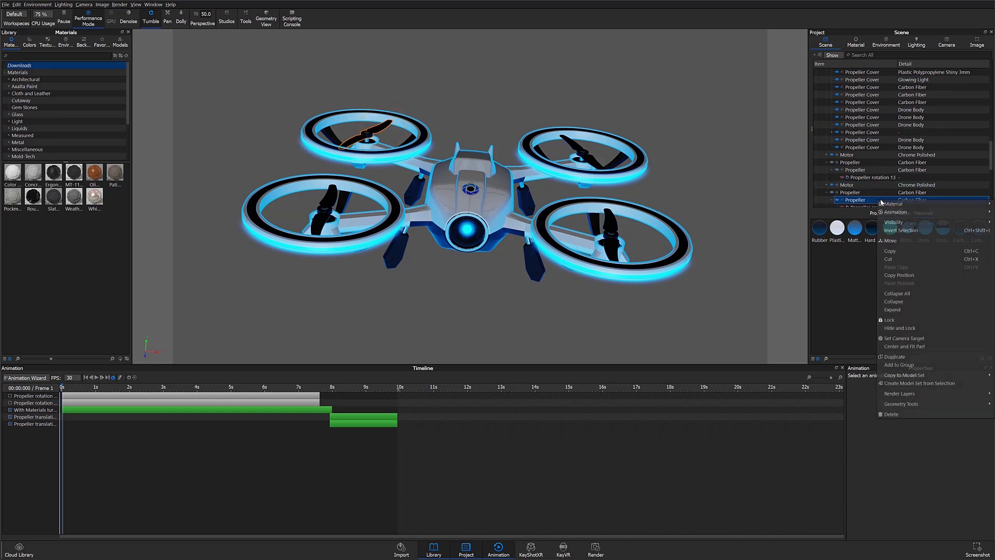
mouse_move(884, 212)
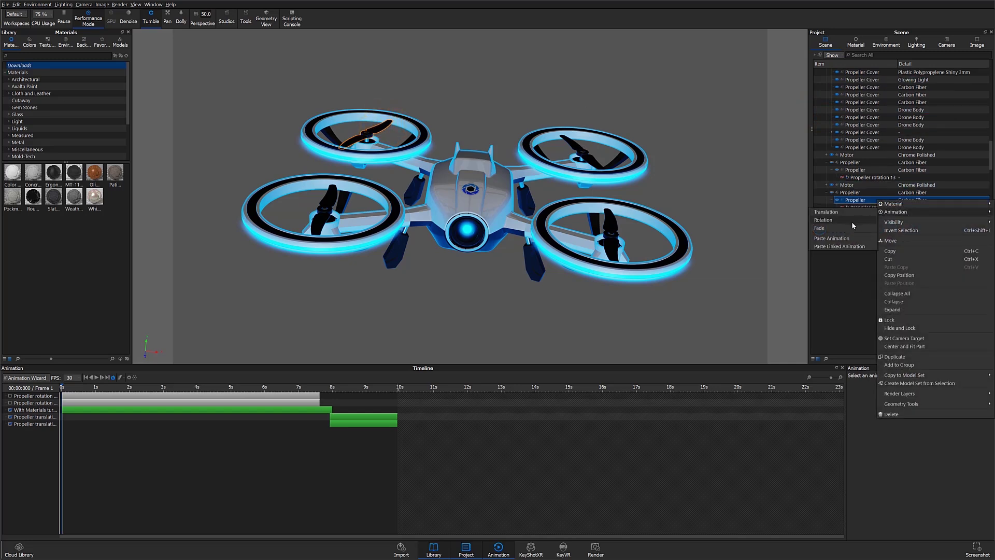
left_click(844, 238)
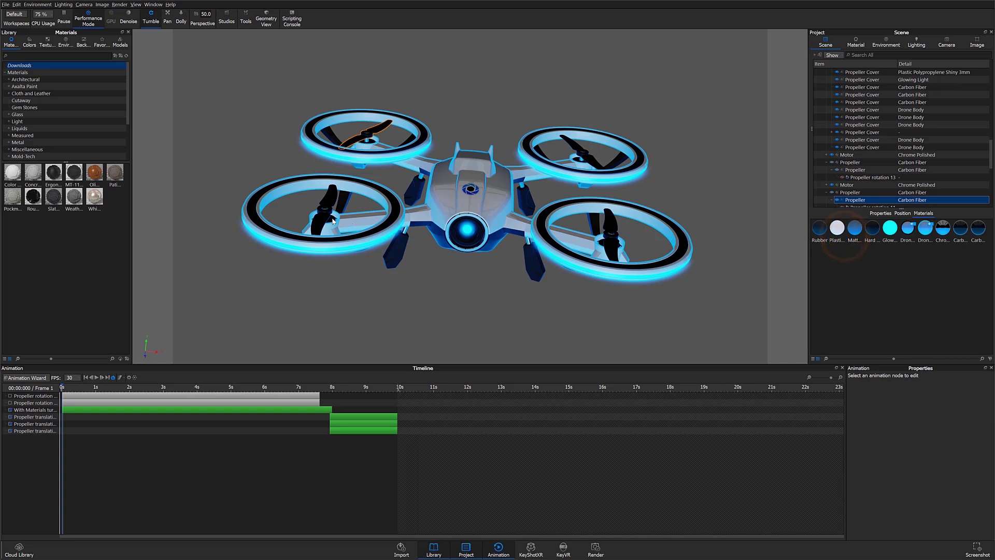
Paste the copied translation animation, unlinked, onto the front-left propeller
left_click(315, 220)
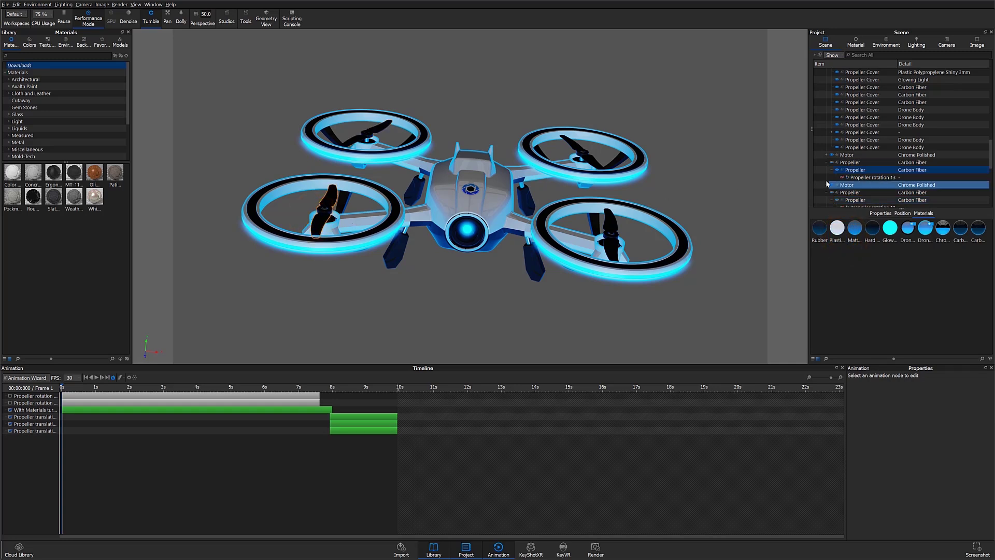
left_click(853, 171)
right_click(853, 174)
mouse_move(864, 183)
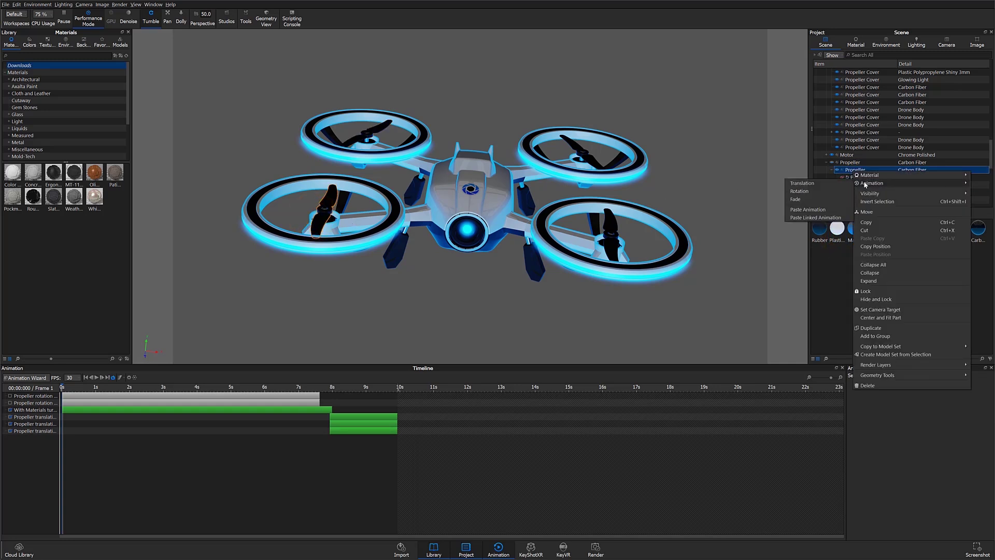
left_click(815, 210)
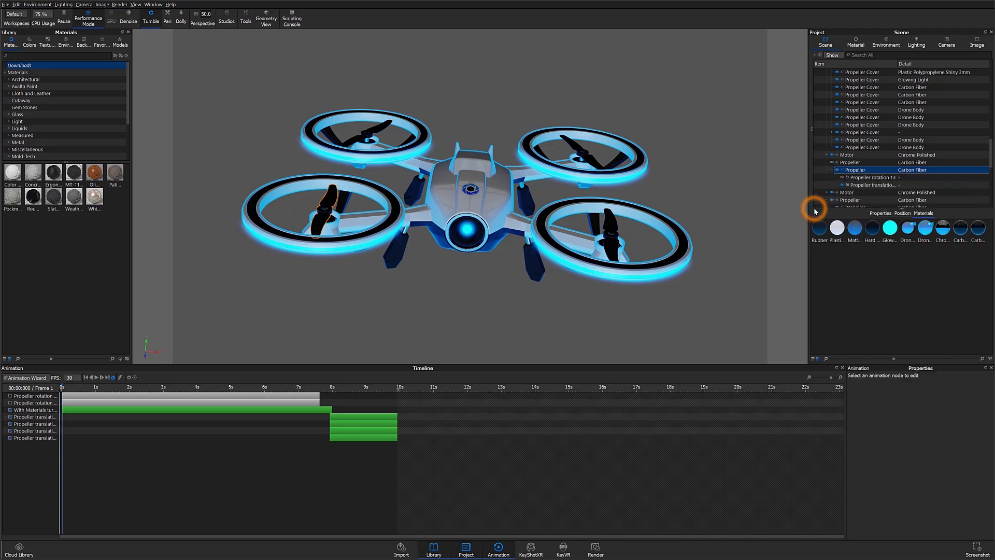
Stagger the three pasted propeller translations about one second apart on the timeline, with the last starting at 10.967 seconds
left_click(376, 424)
left_click_drag(377, 424, 463, 430)
left_click(384, 439, "ctrl")
left_click_drag(384, 439, 486, 438)
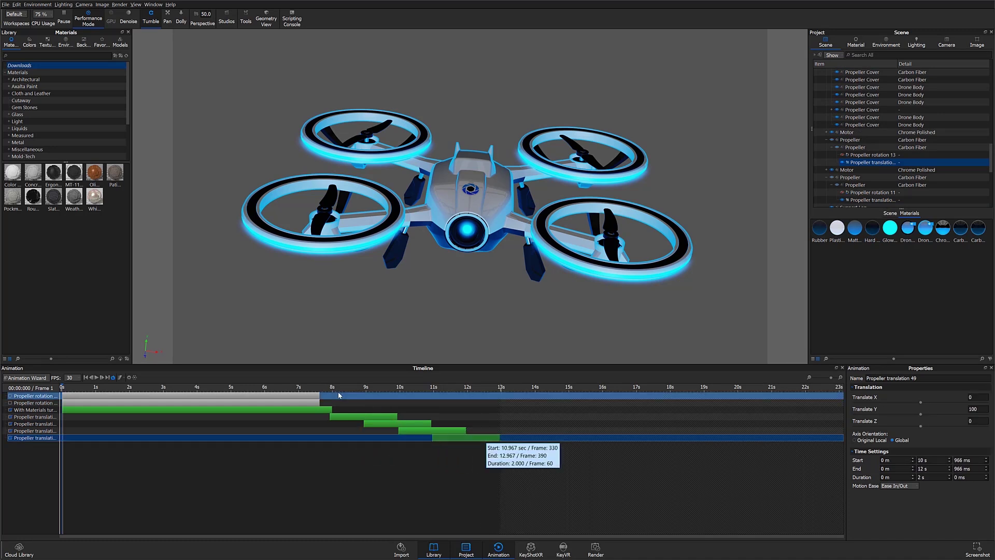
Add a rotation animation of -1800° about the Y axis to the front-right propeller
mouse_move(329, 389)
left_mouse_down()
mouse_move(441, 390)
mouse_move(327, 396)
left_mouse_up()
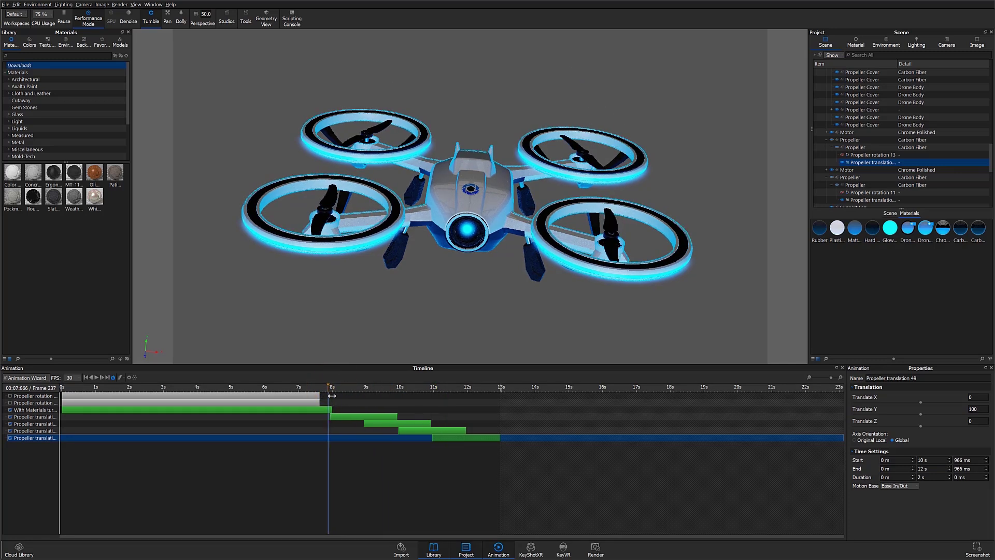
left_click(613, 245)
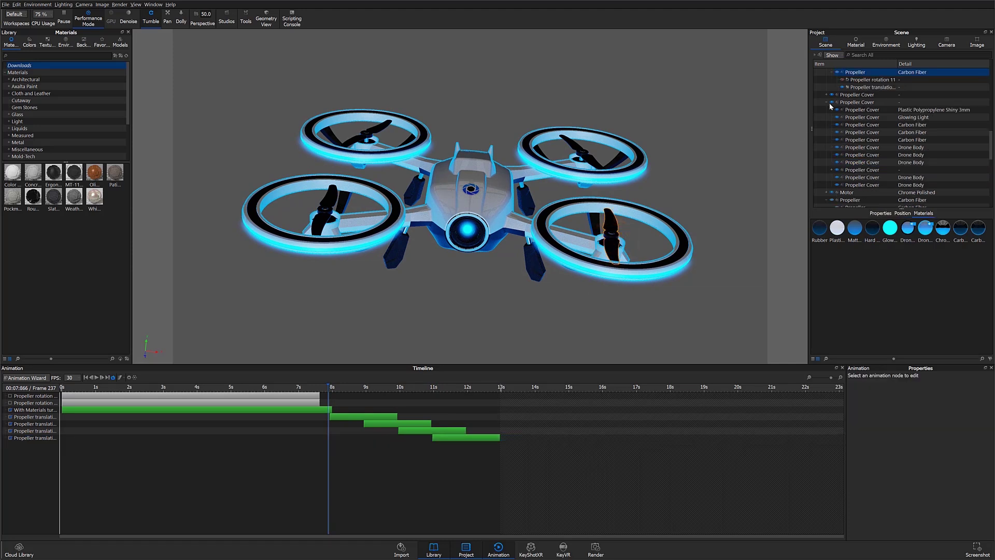
right_click(855, 73)
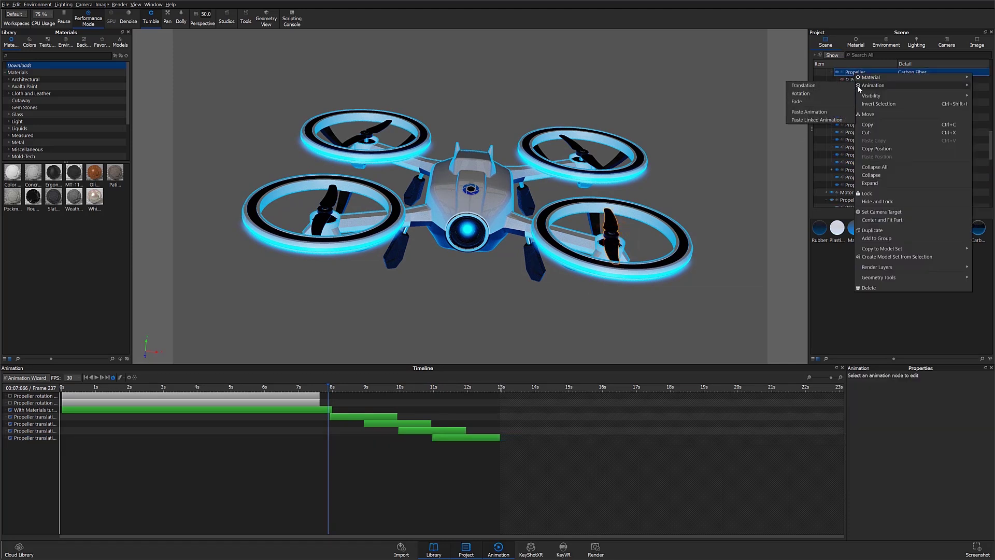
left_click(842, 95)
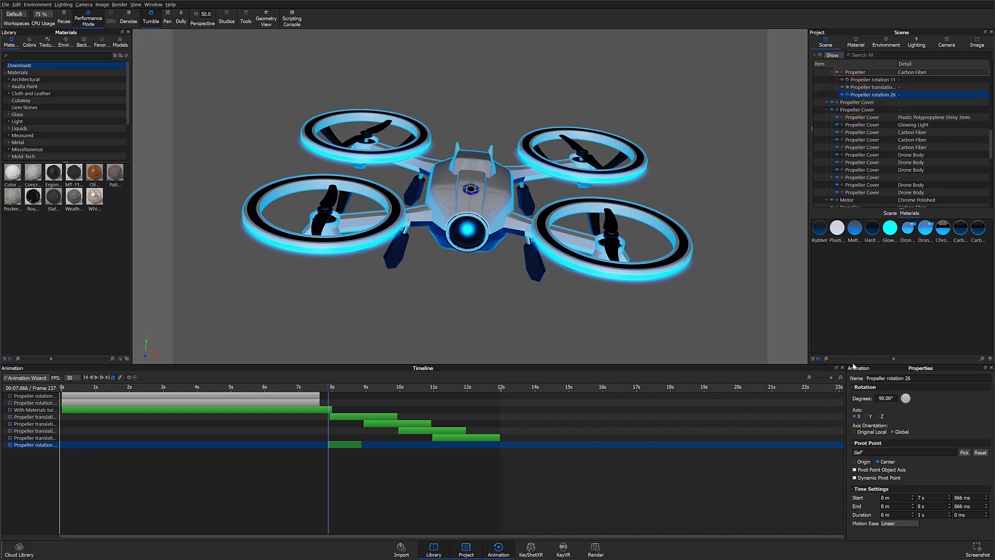
left_click(891, 398)
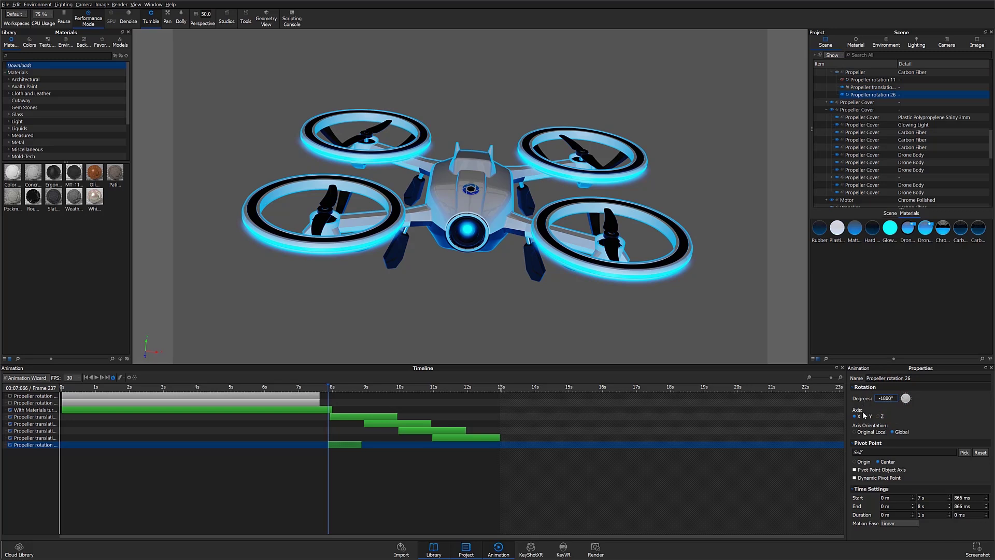
left_click(866, 416)
Give the front-right propeller's rotation an 8-second duration with Ease In/Out motion and start it at 0 seconds on the timeline
double_click(921, 515)
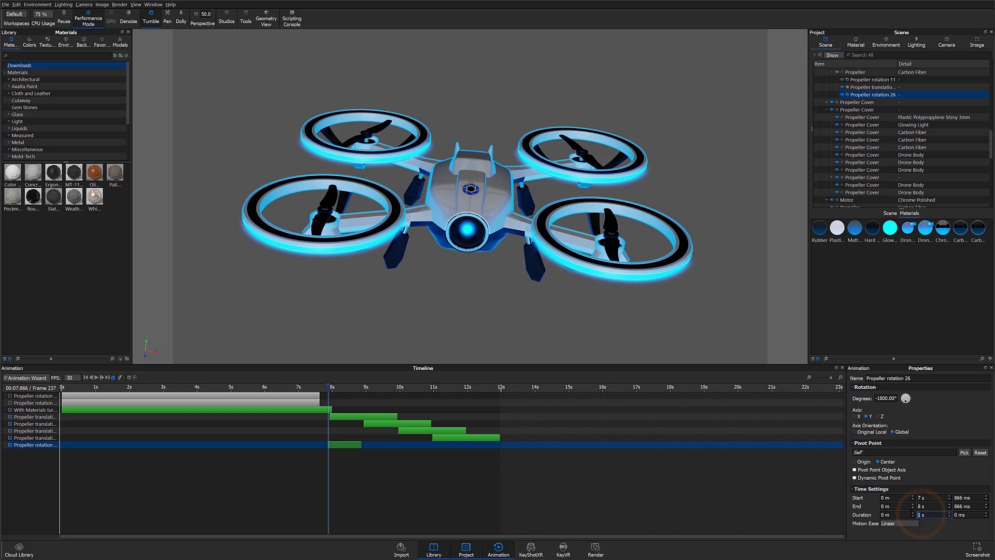
type("8")
key("Return")
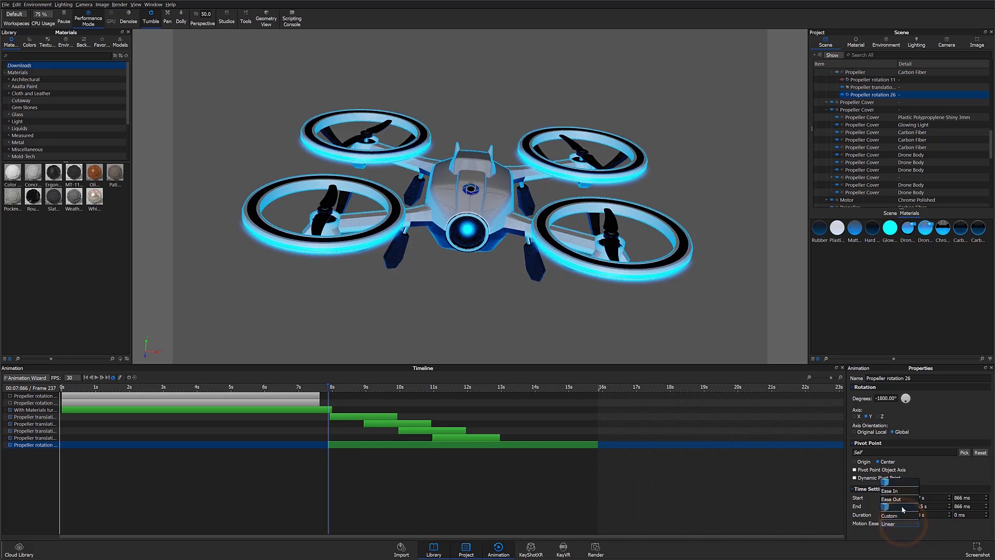
left_click(902, 506)
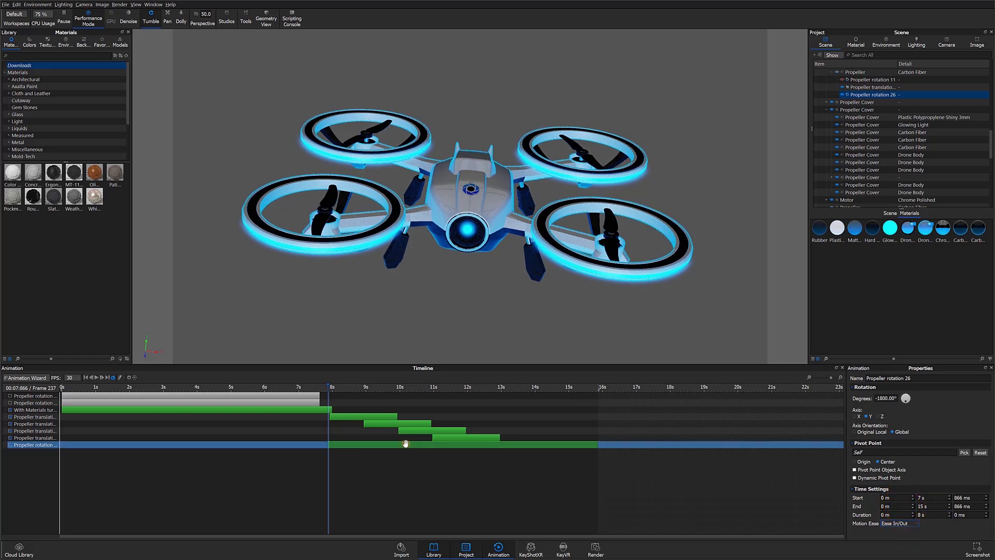
left_click_drag(405, 443, 71, 447)
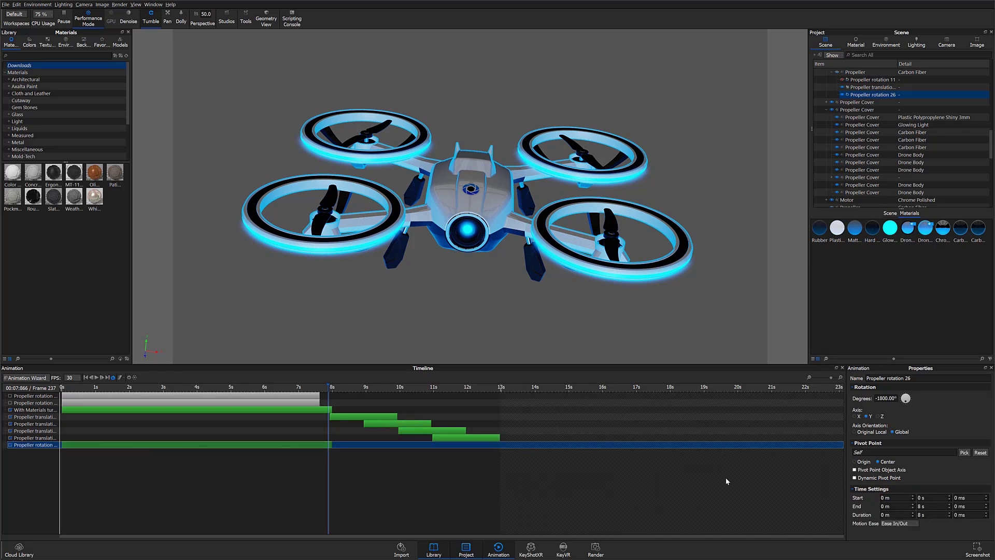
Examine the rotation's pivot point options, including origin, center and choosing another object as the pivot
left_click(852, 443)
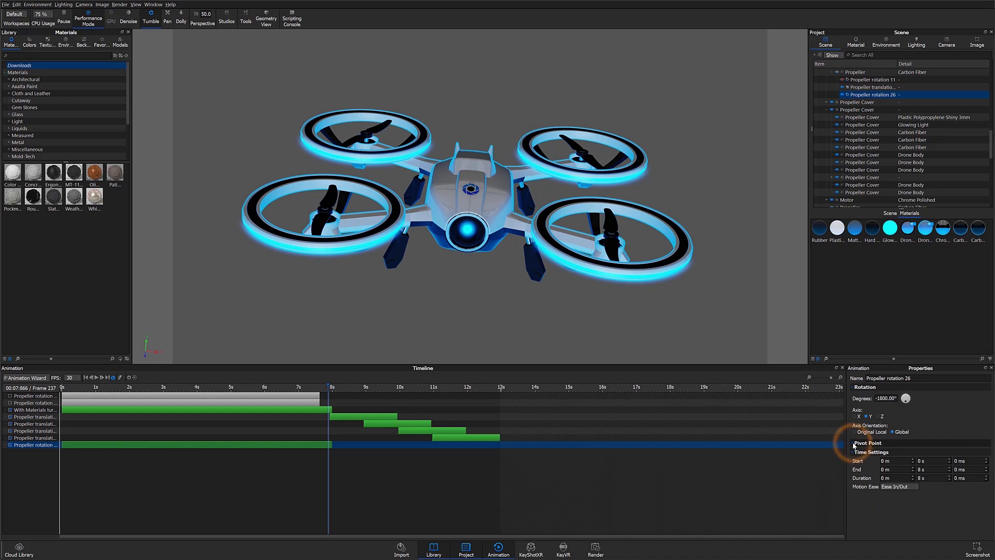
left_click(853, 444)
left_click(854, 443)
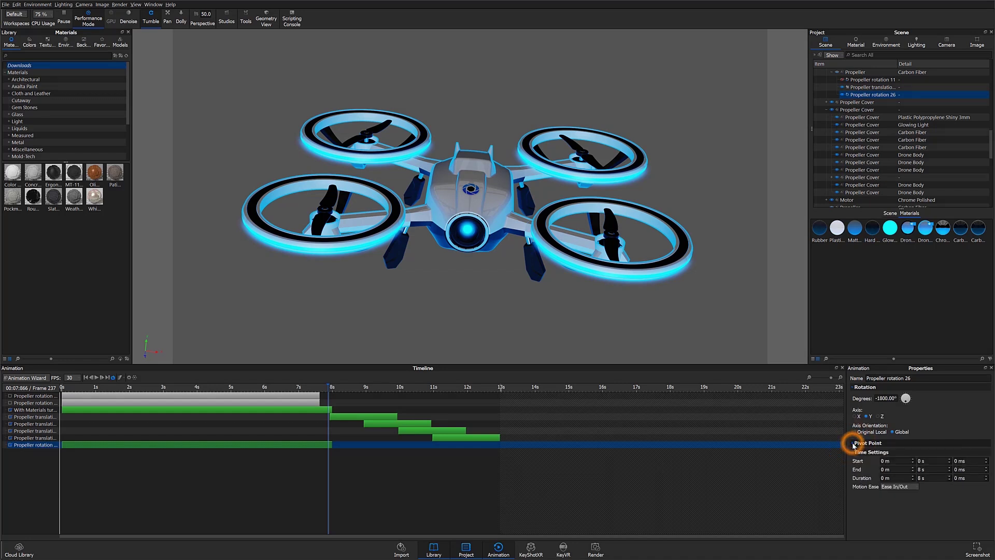
left_click(853, 444)
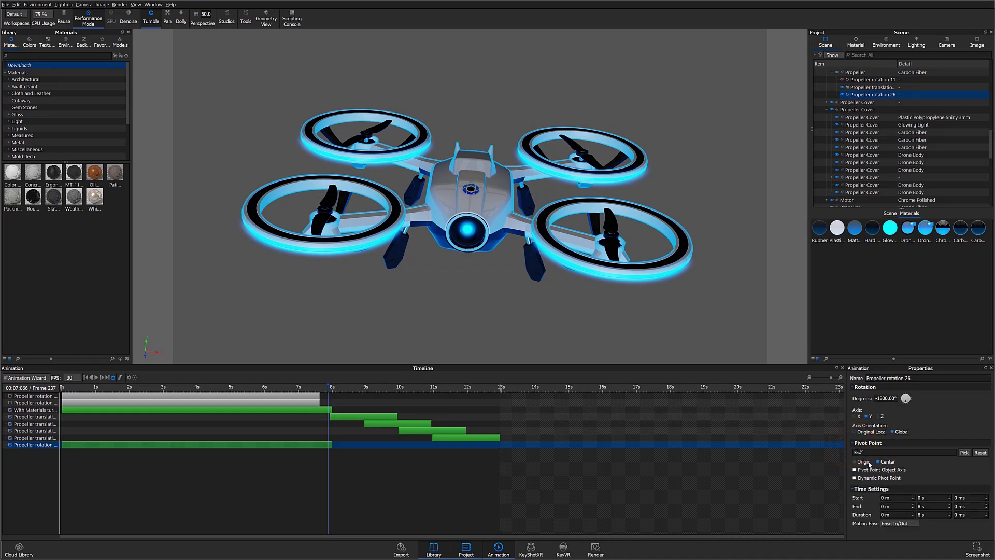
left_click(864, 462)
left_click(884, 461)
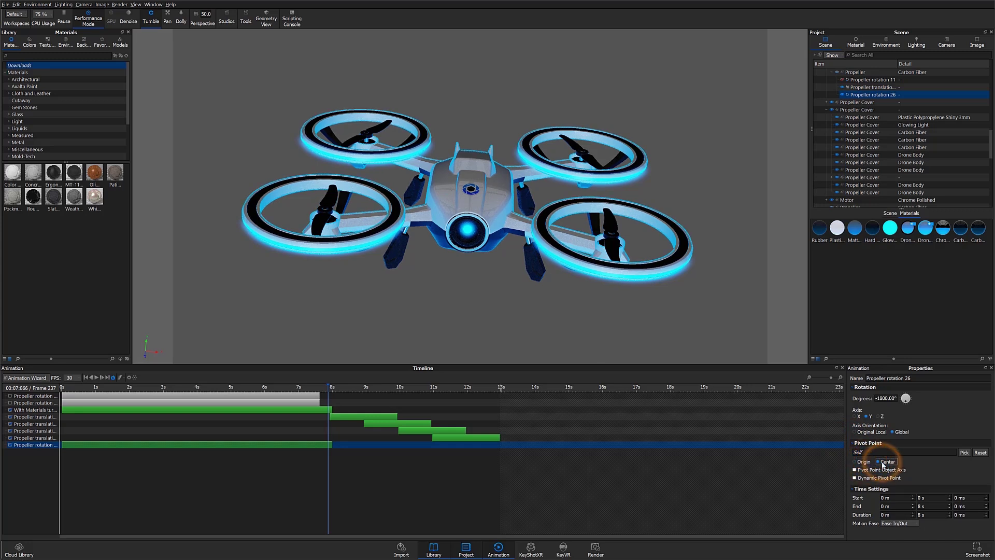
left_click(963, 453)
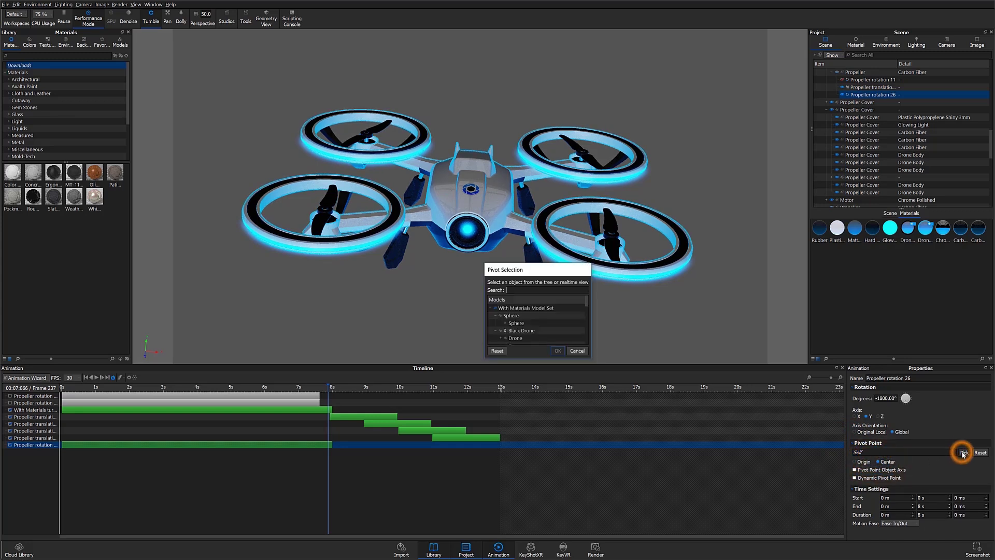
left_click(577, 351)
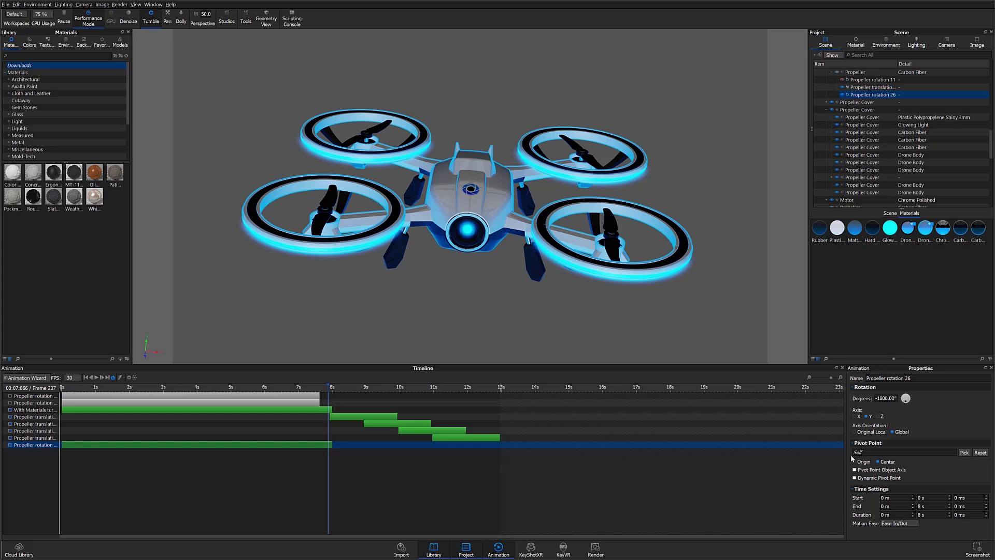
Copy the front-right propeller's rotation animation and paste it, linked, onto the rear-left propeller
left_click(276, 446)
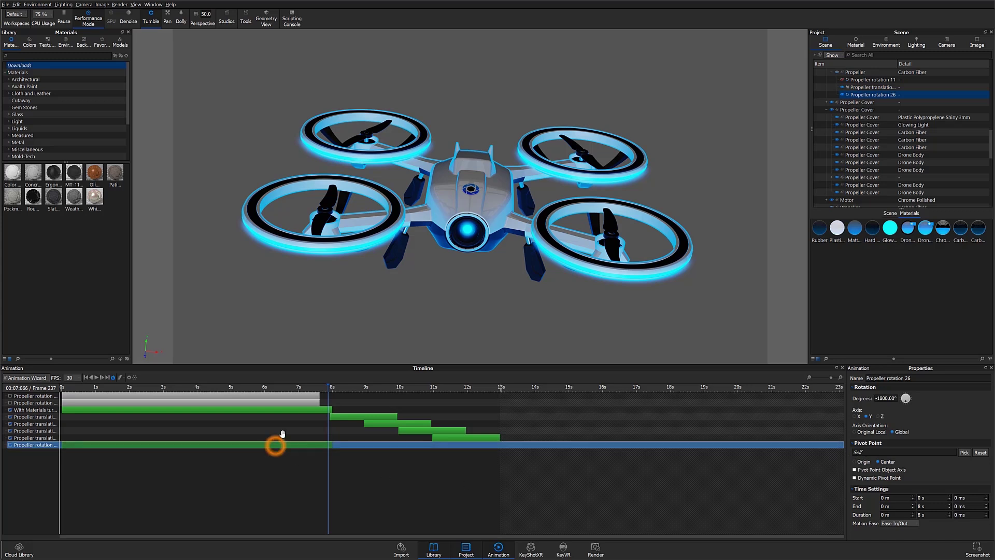
left_click_drag(296, 386, 332, 387)
left_click(273, 447)
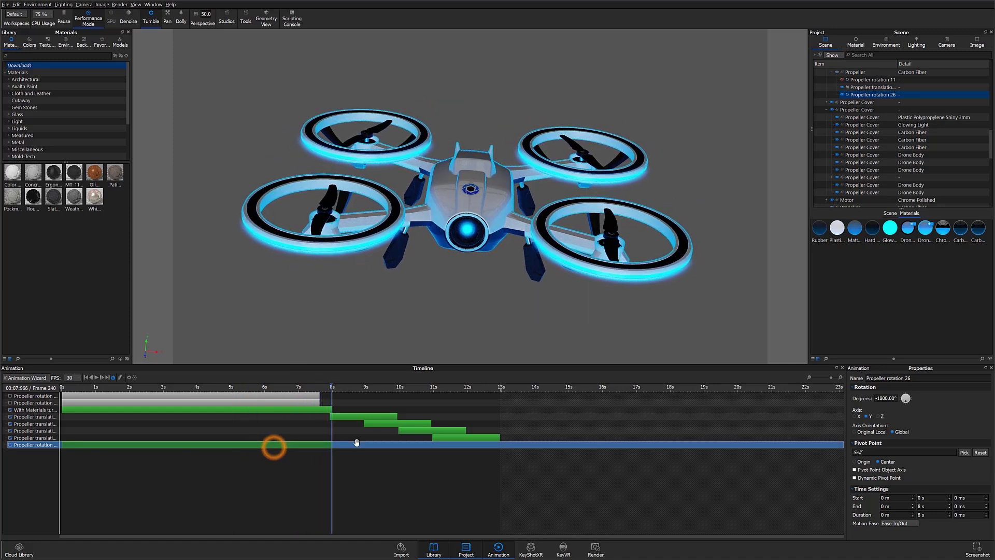
right_click(962, 97)
left_click(963, 102)
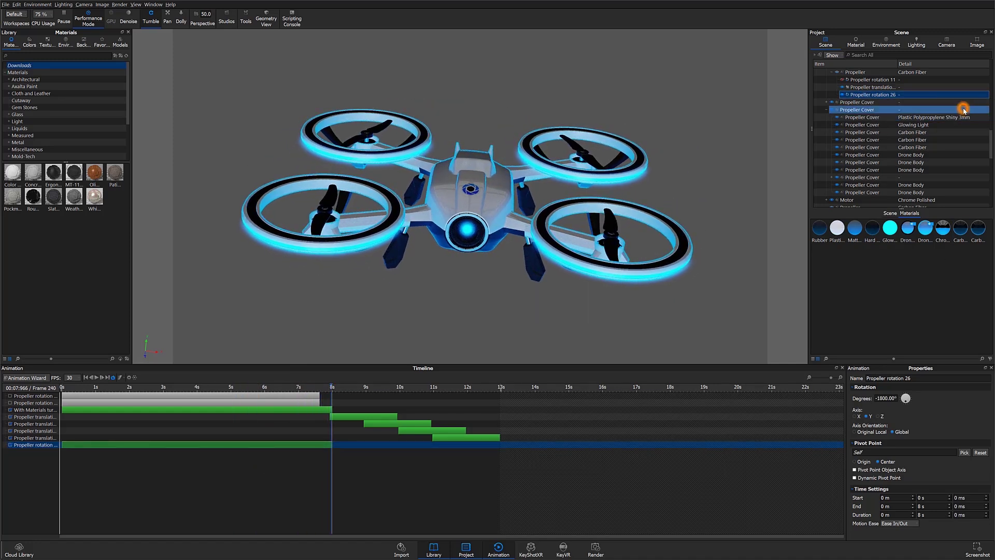
left_click(353, 141)
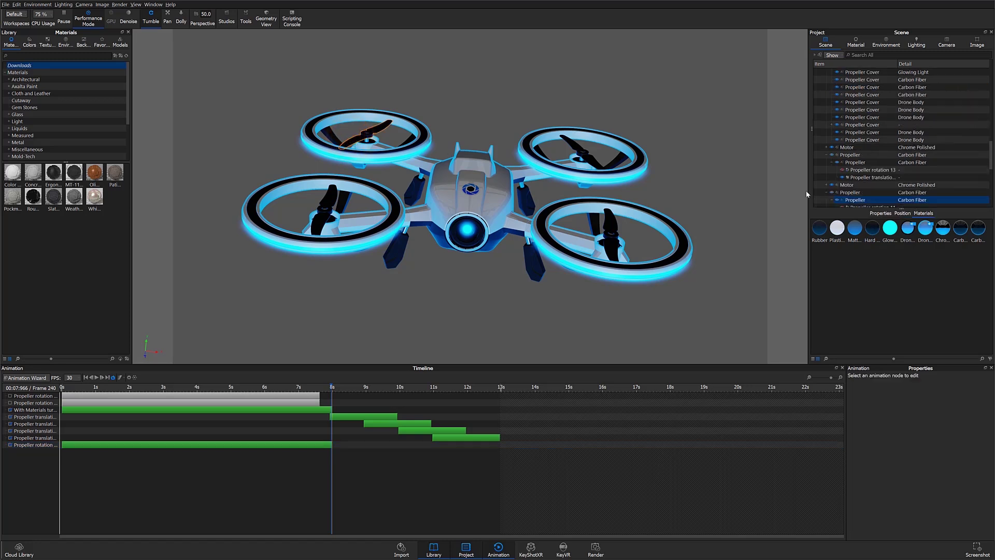
right_click(876, 200)
mouse_move(930, 210)
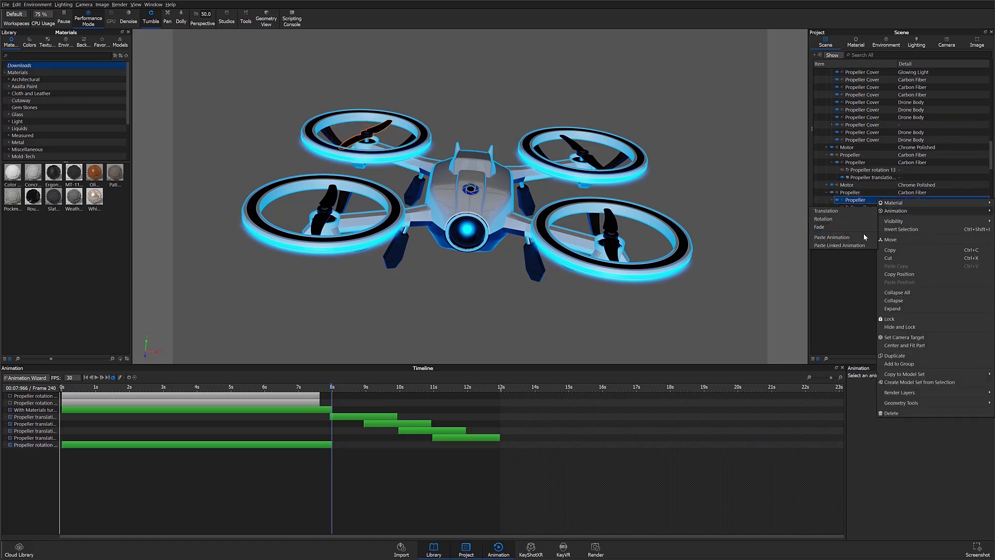
left_click(856, 245)
Add a rotation animation to the front-left propeller and set its duration to 8 seconds
left_click_drag(306, 386, 329, 393)
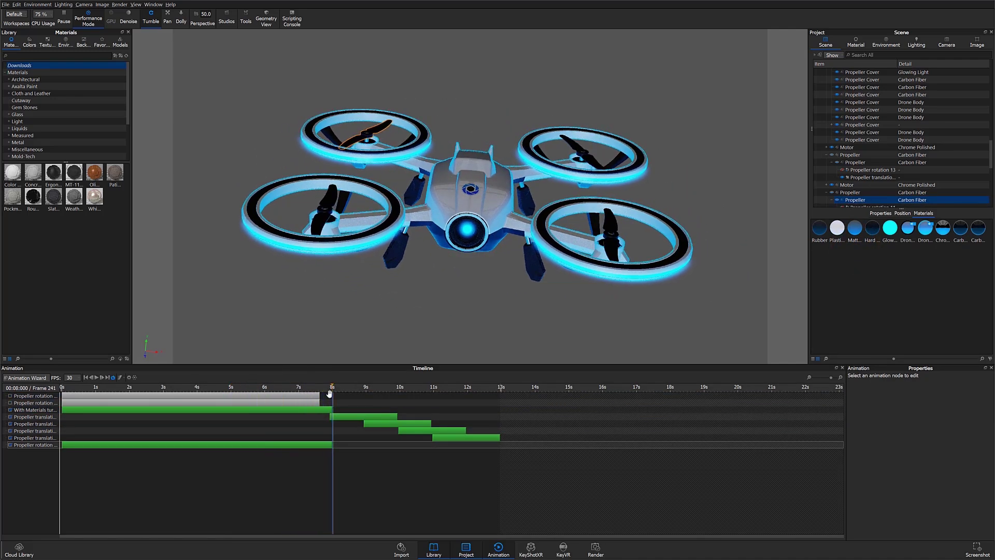
left_click(863, 162)
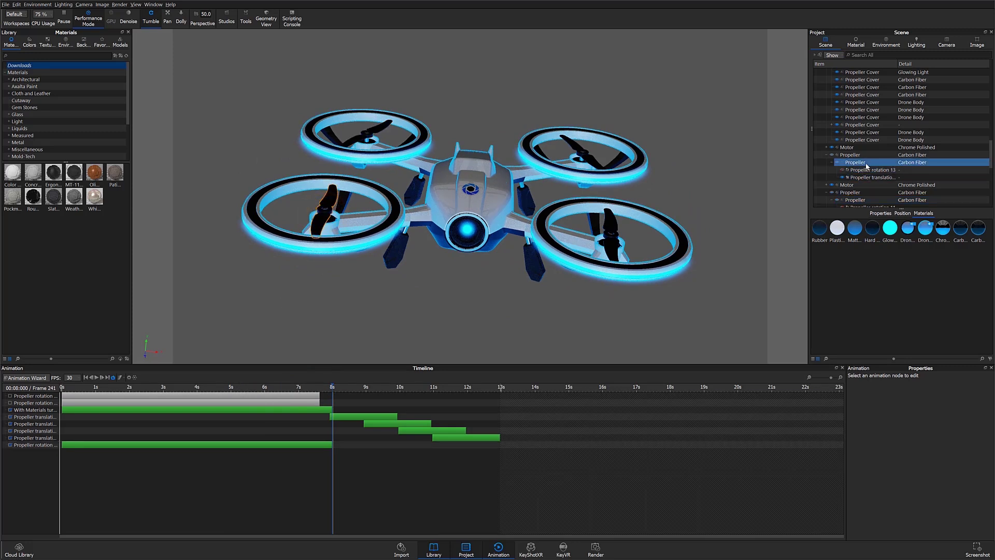
right_click(870, 165)
left_click(859, 181)
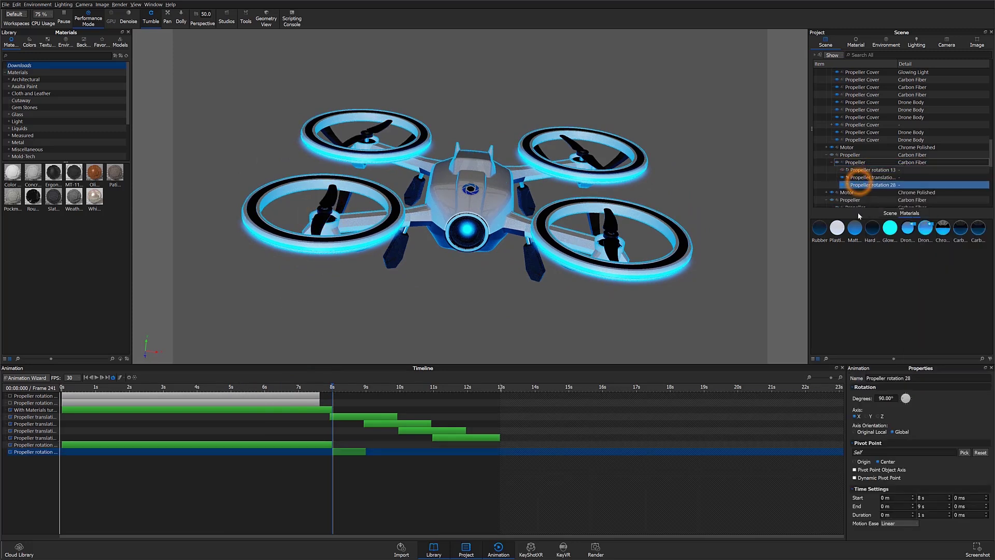
left_click(922, 514)
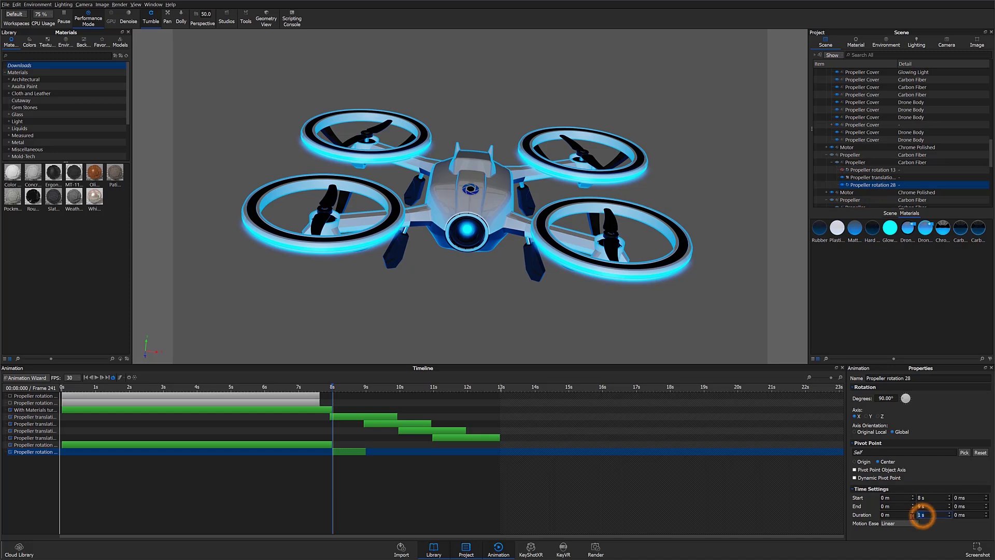
type("8")
key("Return")
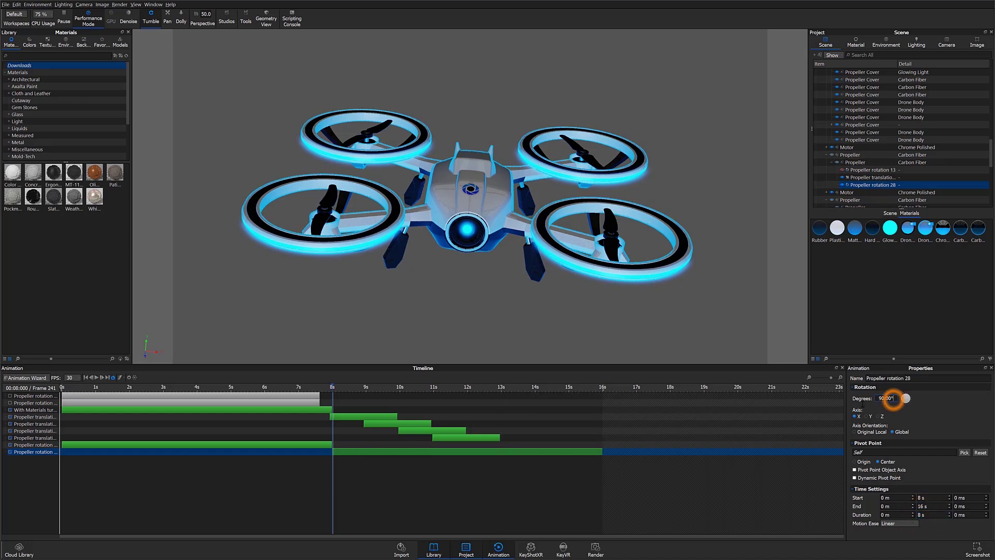
Set the front-left propeller's rotation to 1800° about the Y axis and start it at 0 seconds on the timeline
double_click(891, 398)
type("180")
left_click(868, 417)
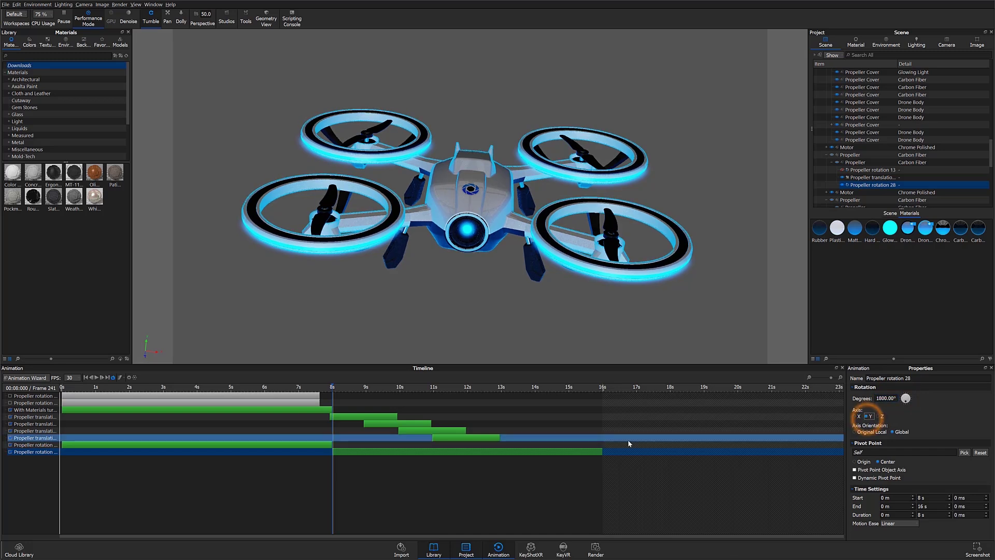
left_click_drag(395, 450, 58, 463)
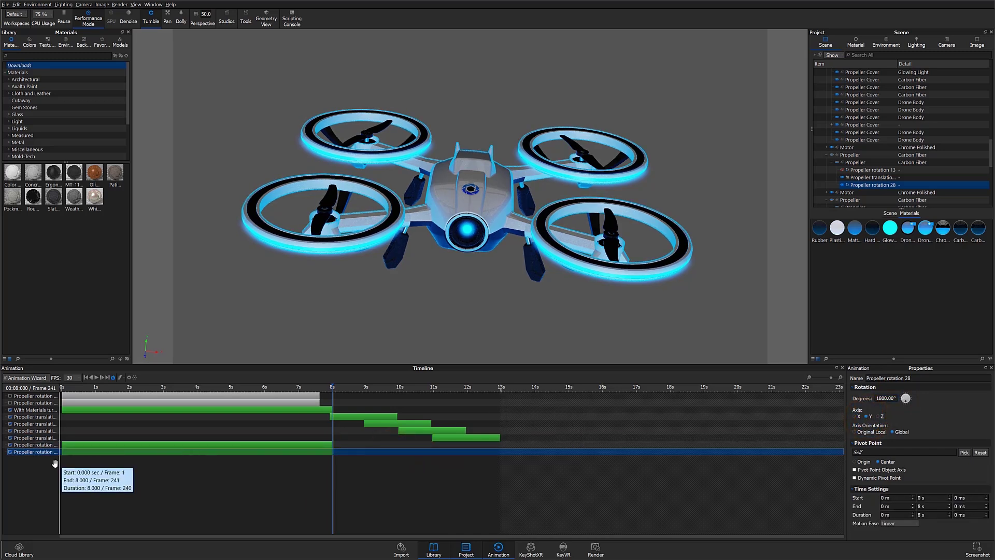
Copy the front-left propeller's rotation animation and paste it, linked, onto the rear-right propeller
right_click(912, 187)
left_click(928, 199)
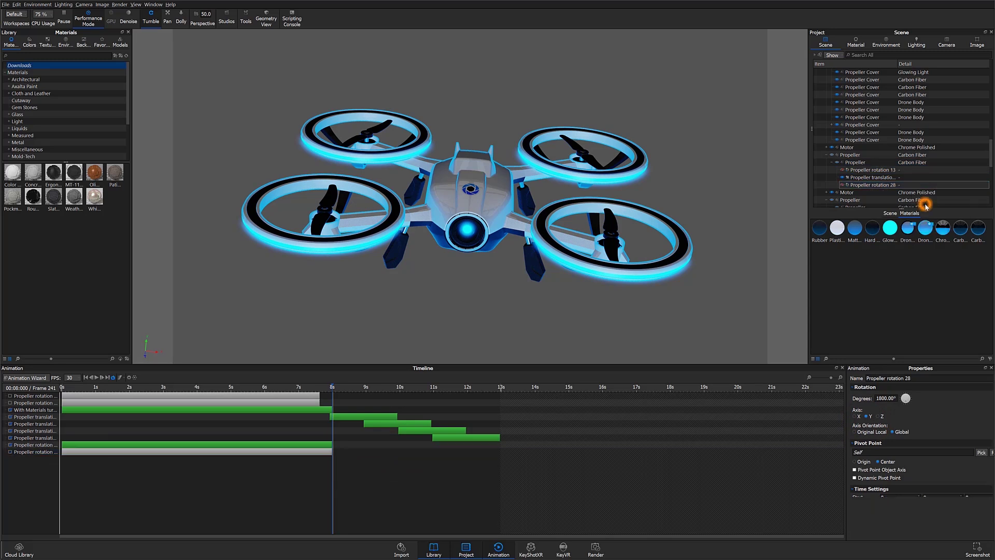
left_click(888, 186)
left_click(572, 144)
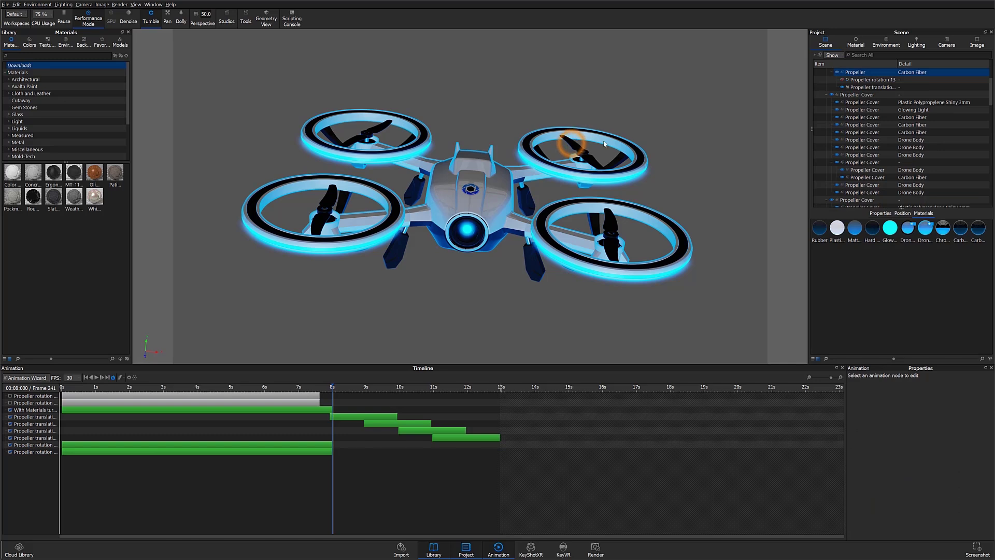
right_click(857, 74)
mouse_move(865, 89)
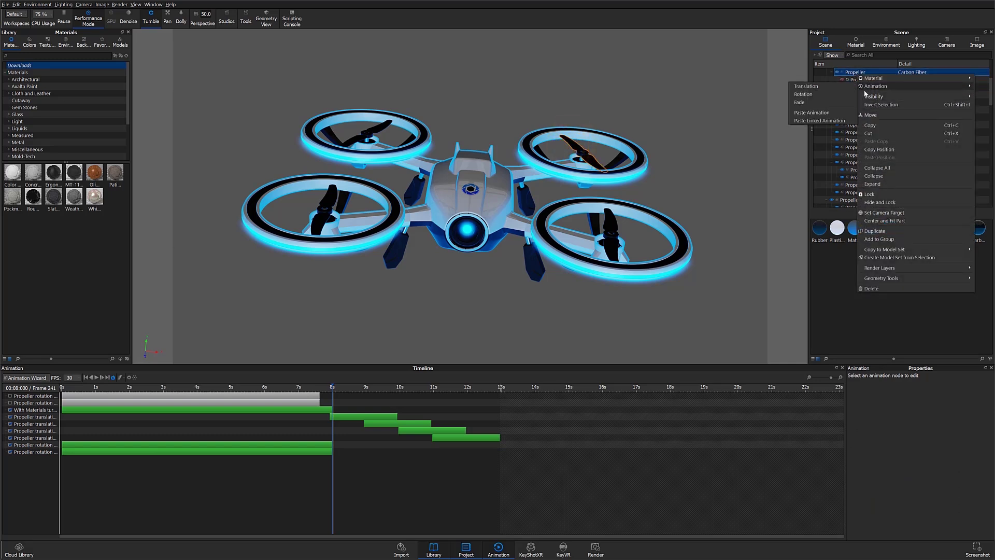
left_click(812, 112)
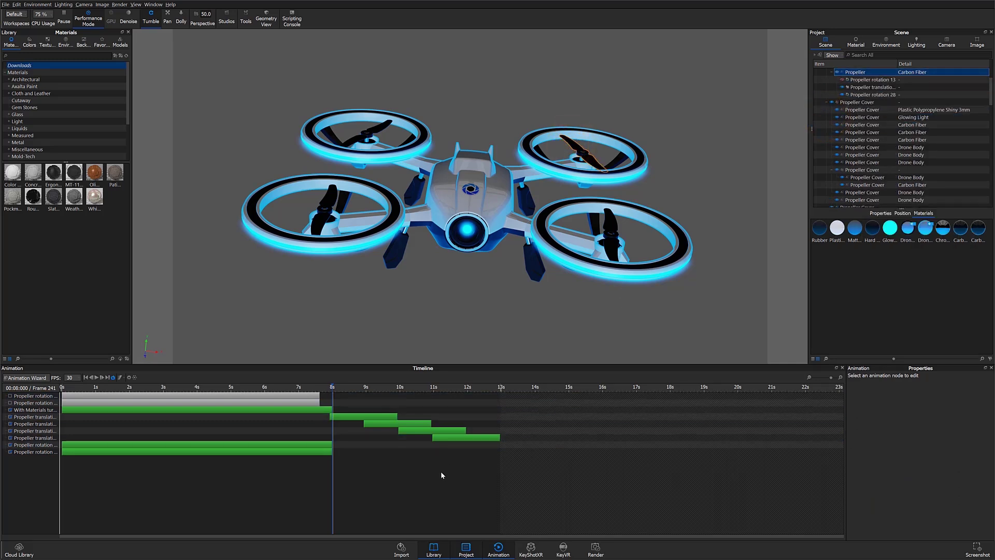
Mirror the four propeller translation animations together on the timeline
left_click(14, 417)
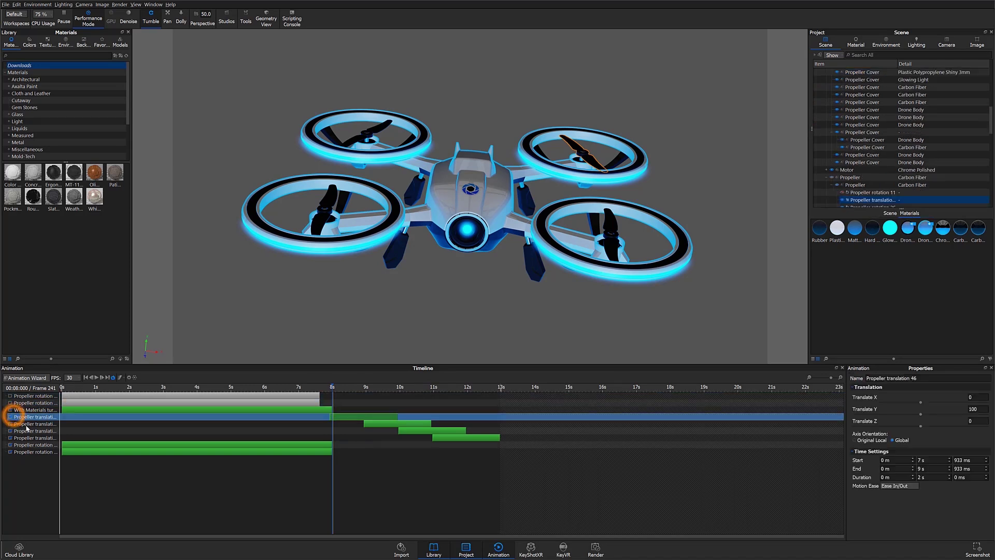
left_click(30, 438, "shift")
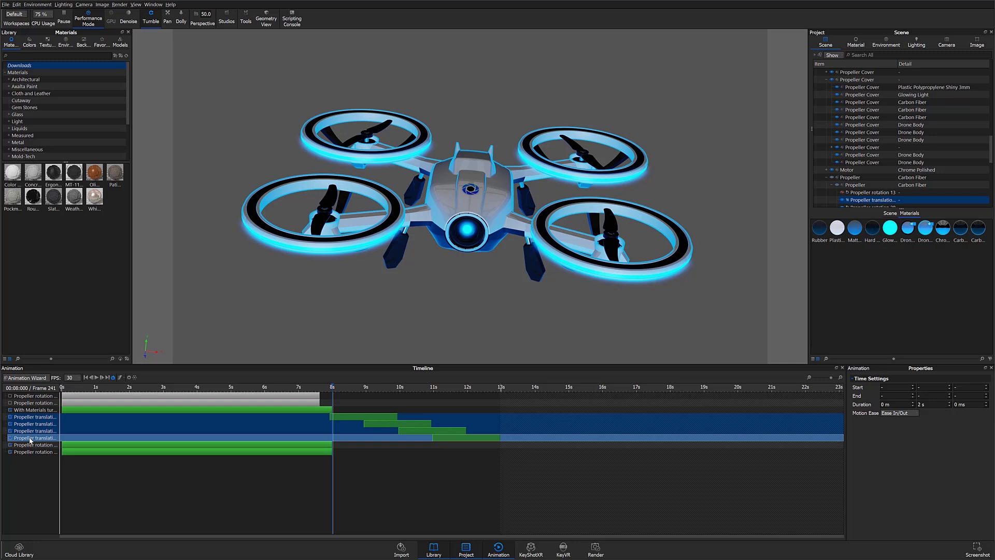
right_click(48, 432)
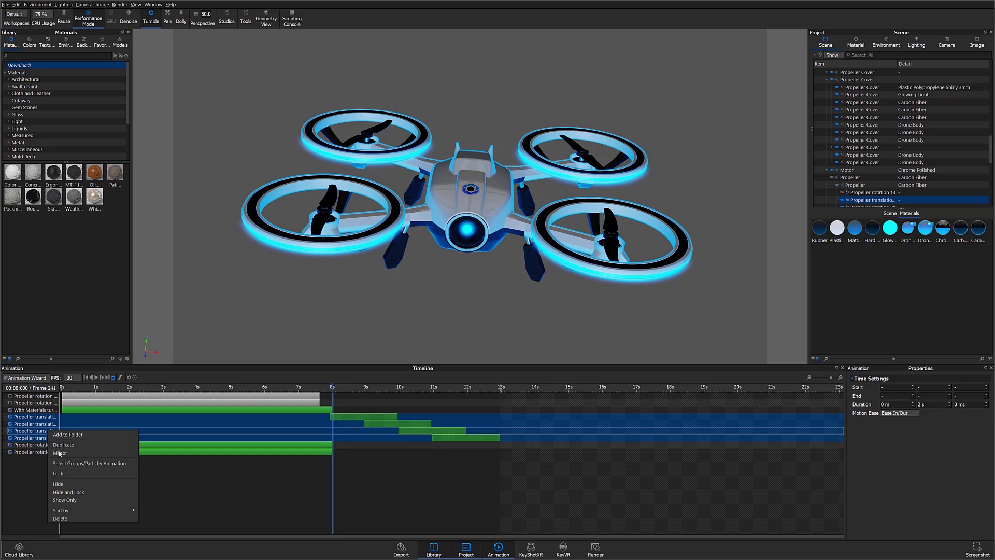
left_click(59, 454)
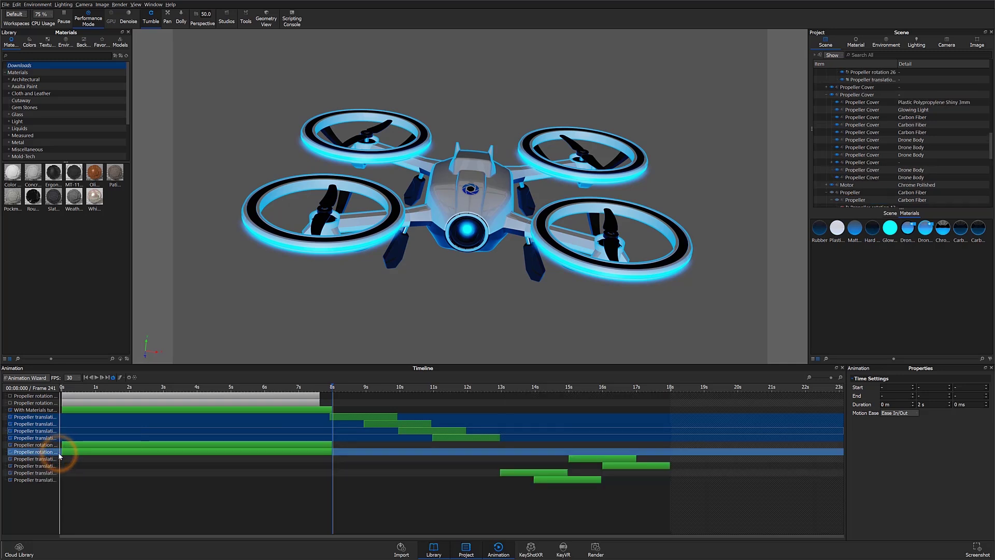
Shift the four mirrored propeller translations together along the timeline so the earliest starts at about 13.7 seconds
left_click(533, 503)
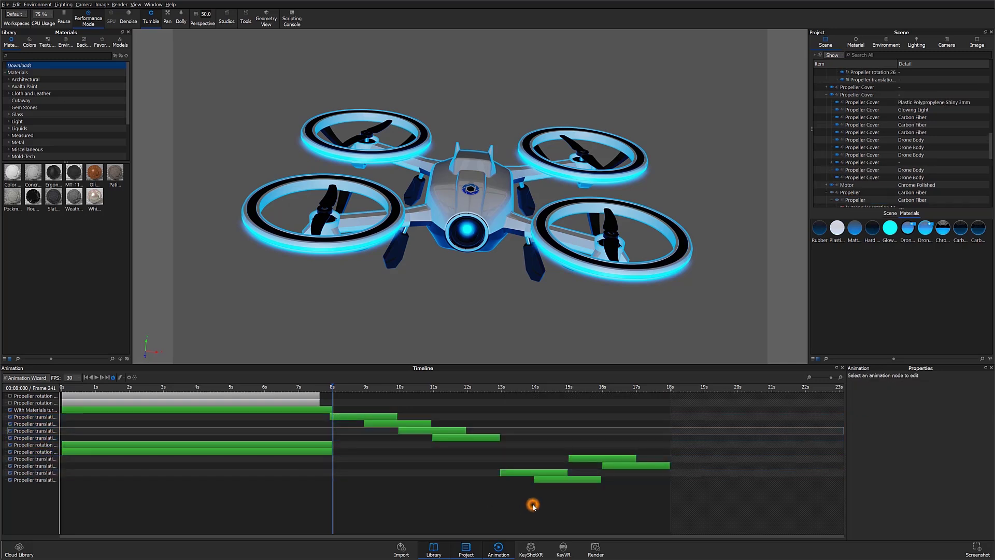
mouse_move(601, 502)
left_mouse_down()
mouse_move(593, 462)
mouse_move(615, 457)
left_mouse_up()
left_click(568, 511)
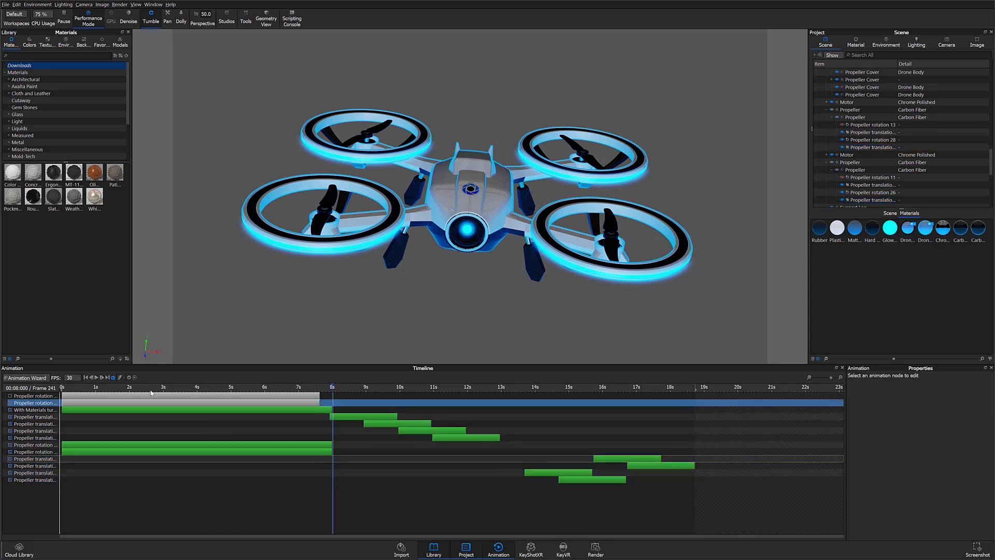
Return to the first frame and add a fade animation to the With Materials model set
left_click(86, 378)
left_click(39, 378)
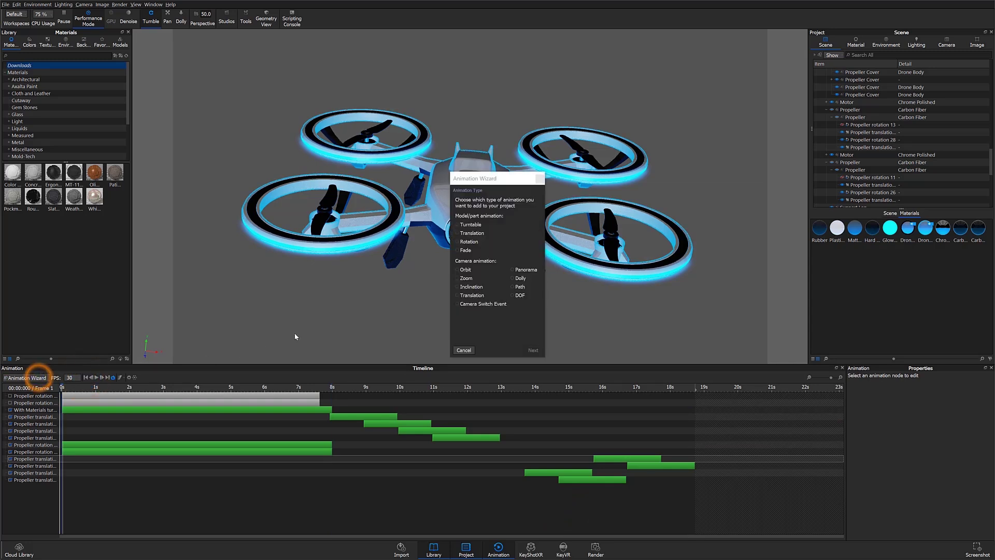
left_click(463, 251)
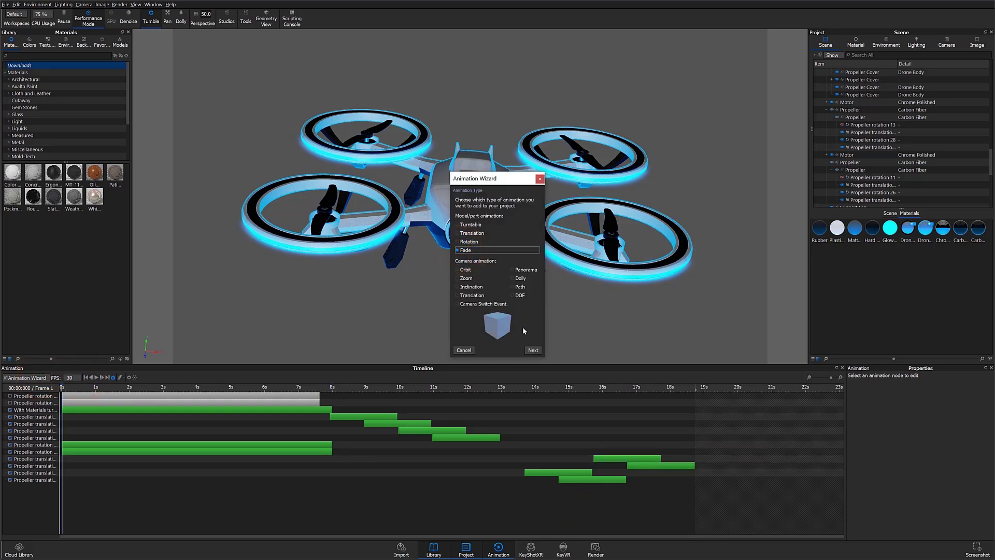
left_click(533, 350)
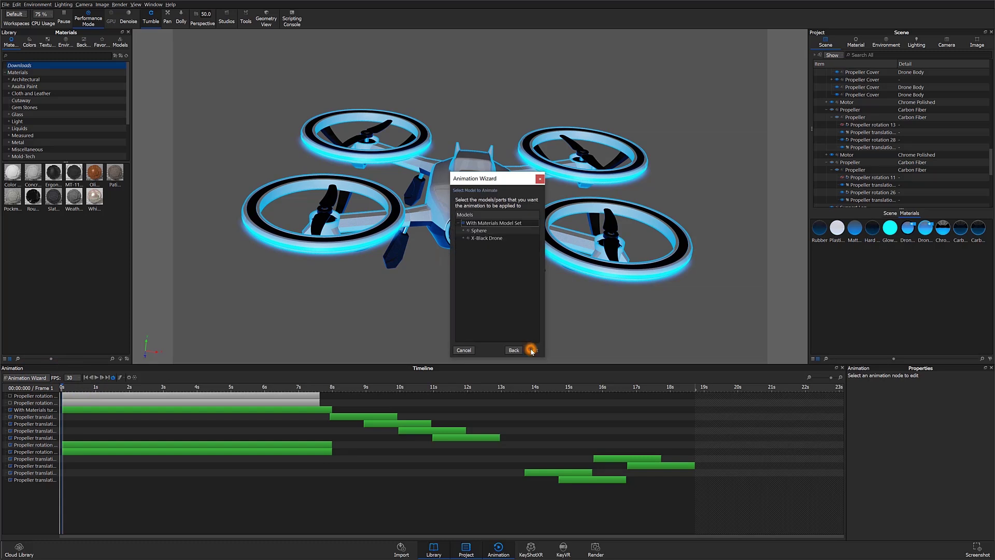
left_click(510, 224)
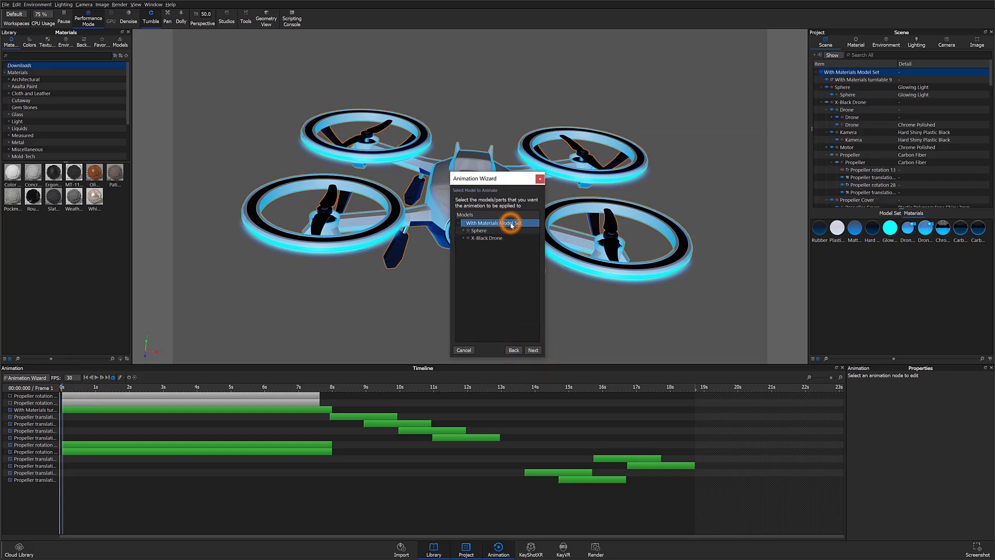
left_click(535, 350)
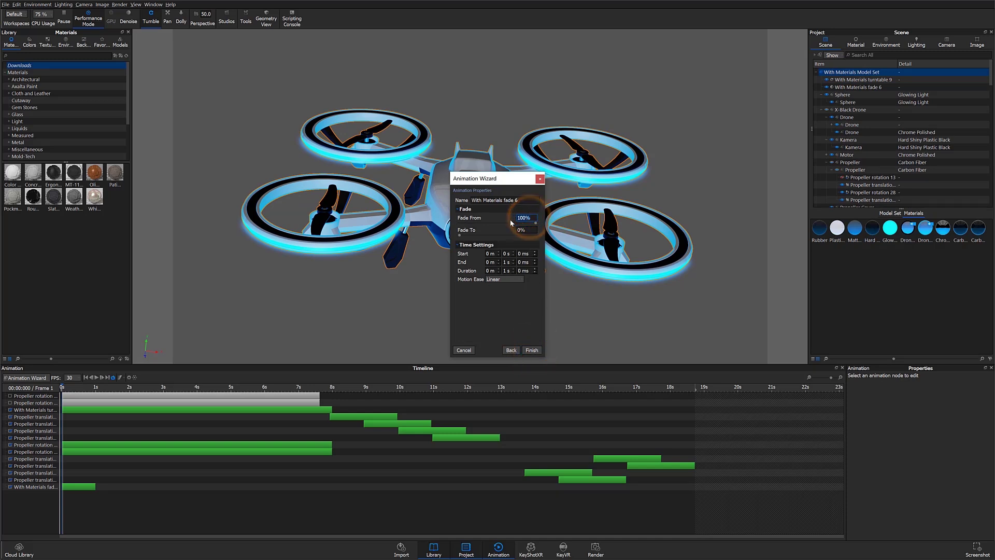
Set the model set's fade from 0% to 100% with Ease In/Out motion and finish creating the animation
left_click(529, 229)
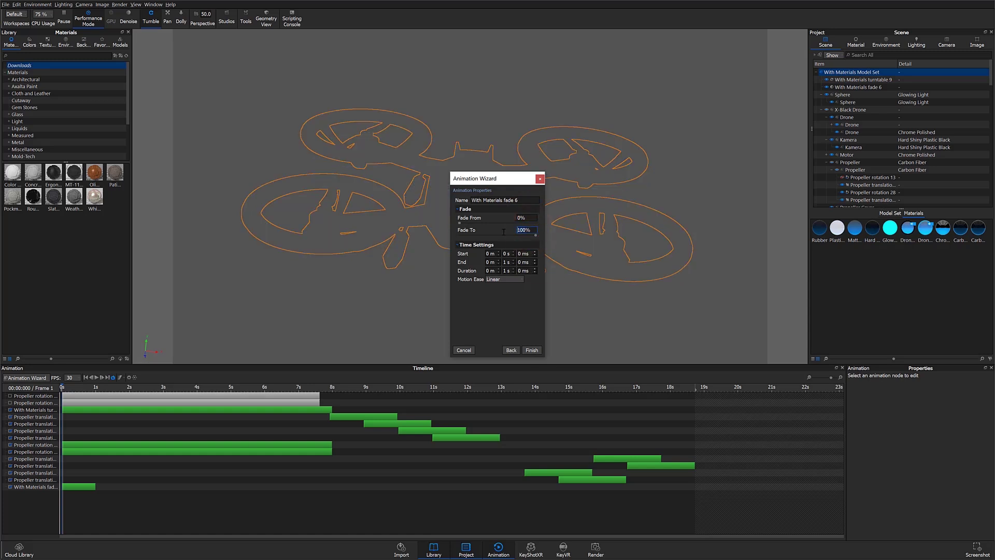
left_click(498, 280)
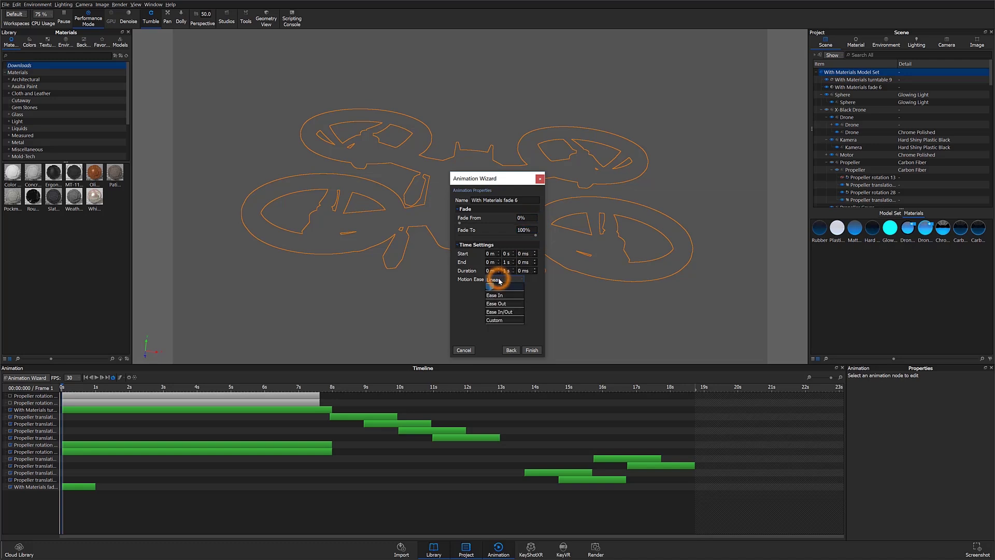
left_click(495, 311)
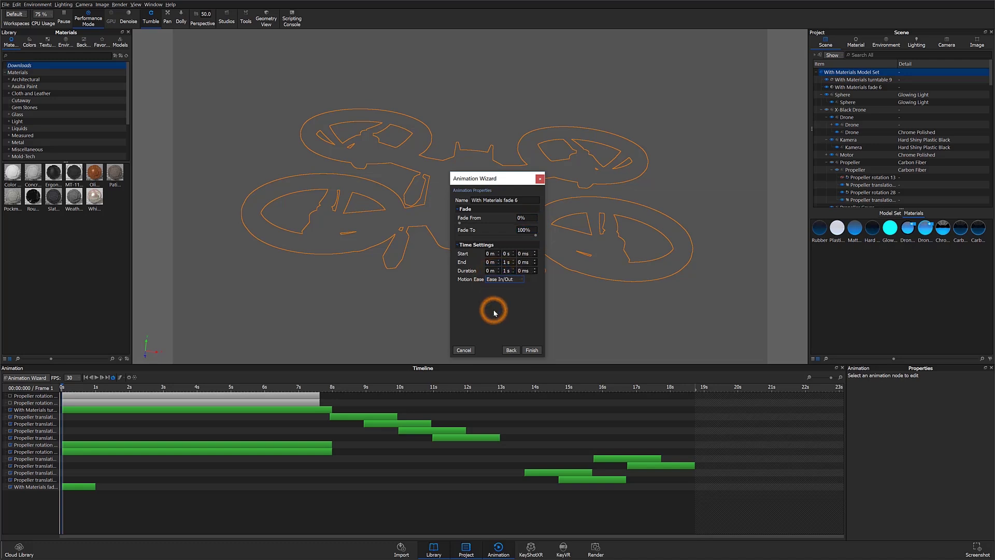
left_click(532, 350)
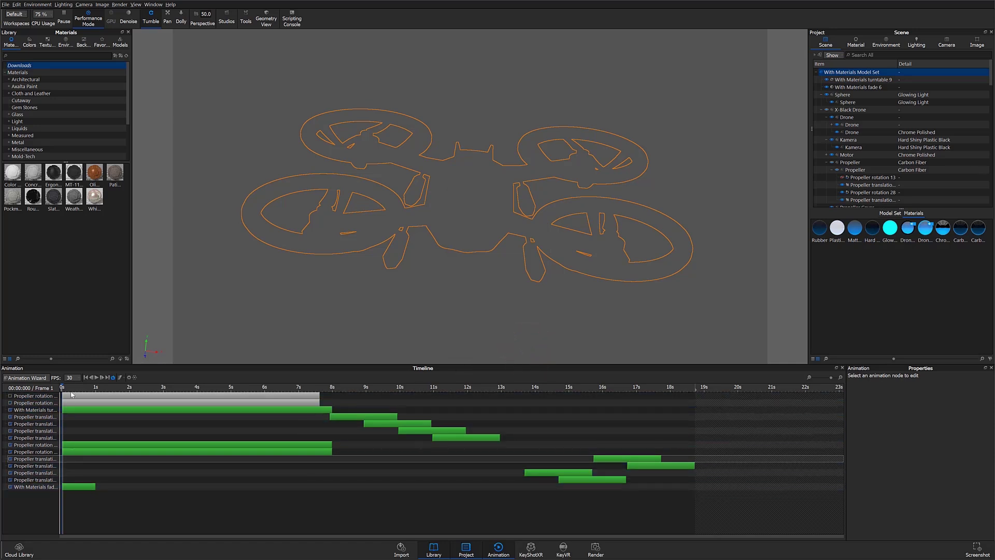
left_click_drag(68, 387, 42, 392)
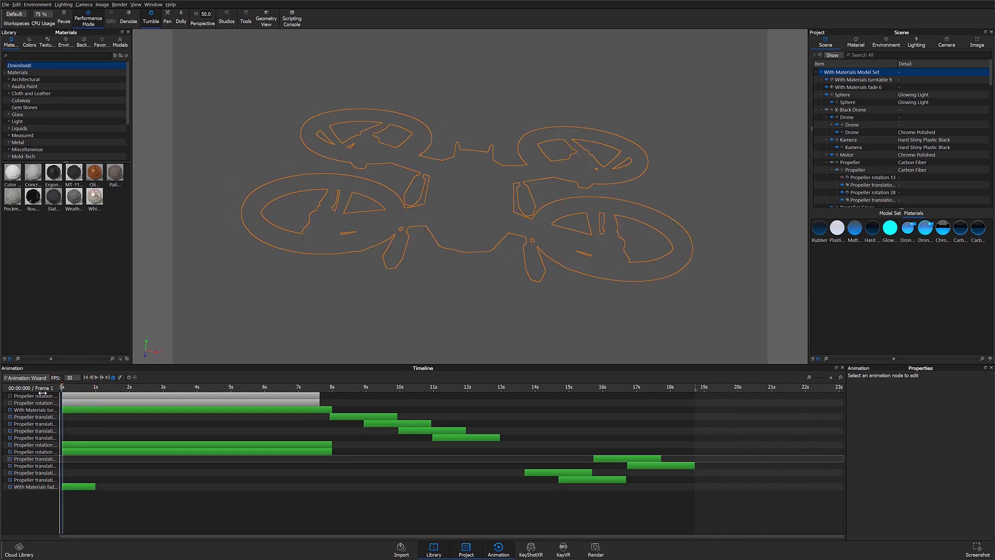
Mirror the model set's fade animation, move the mirrored fade to start at 18 seconds, and play the timeline
left_click(76, 488)
right_click(76, 486)
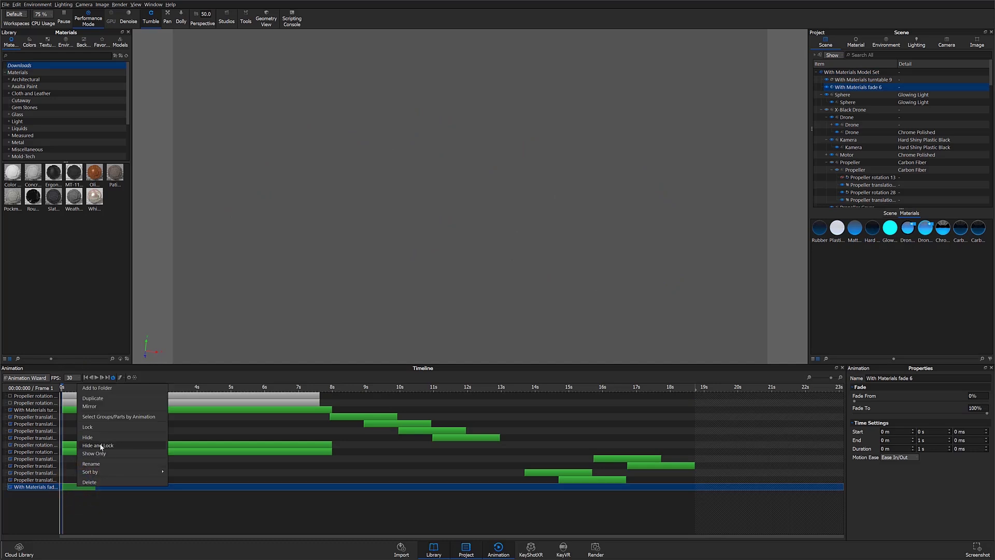
left_click(100, 407)
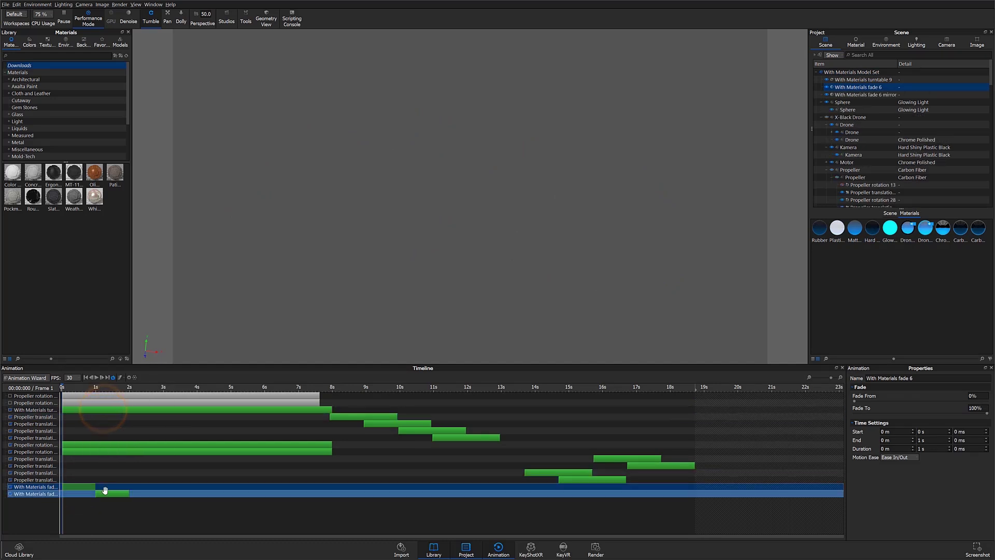
left_click_drag(105, 492, 679, 494)
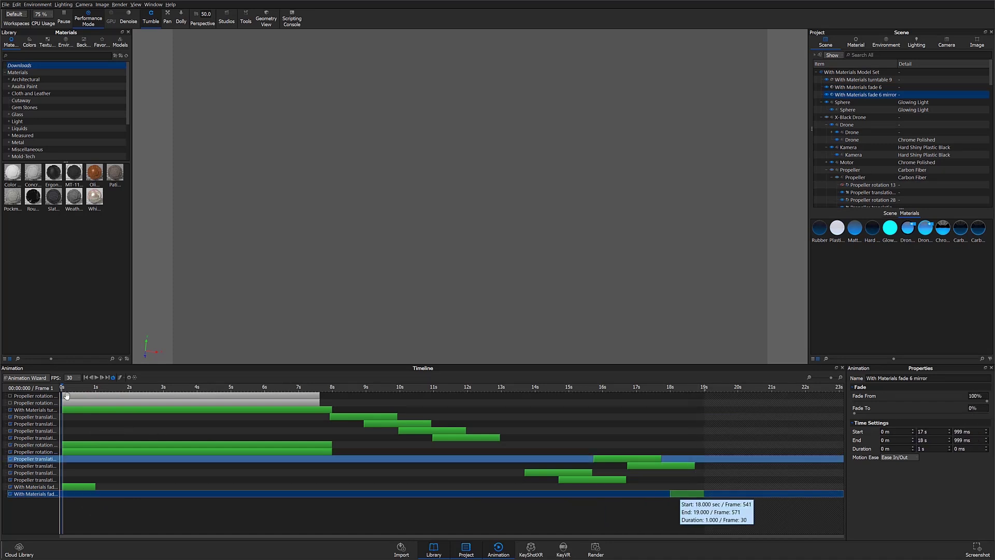
left_click(96, 378)
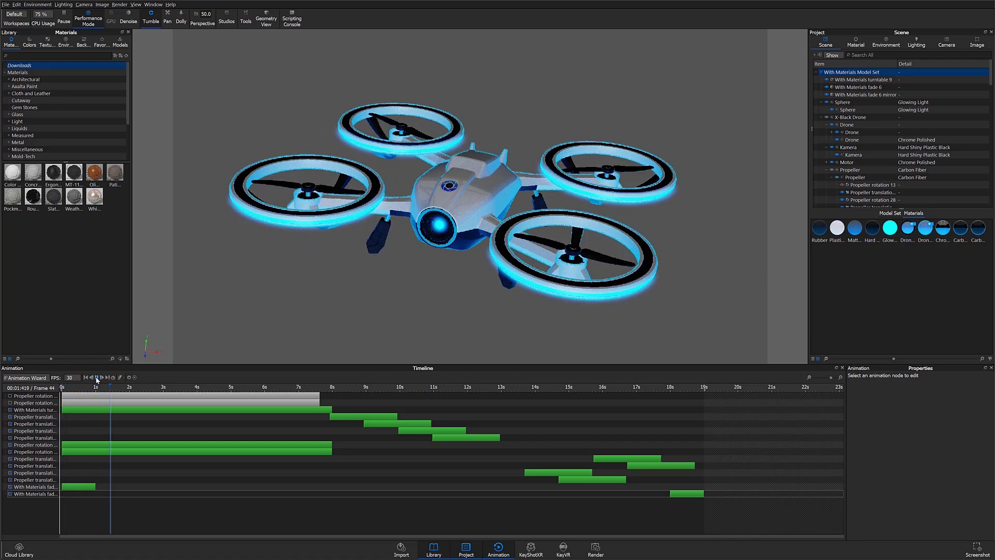